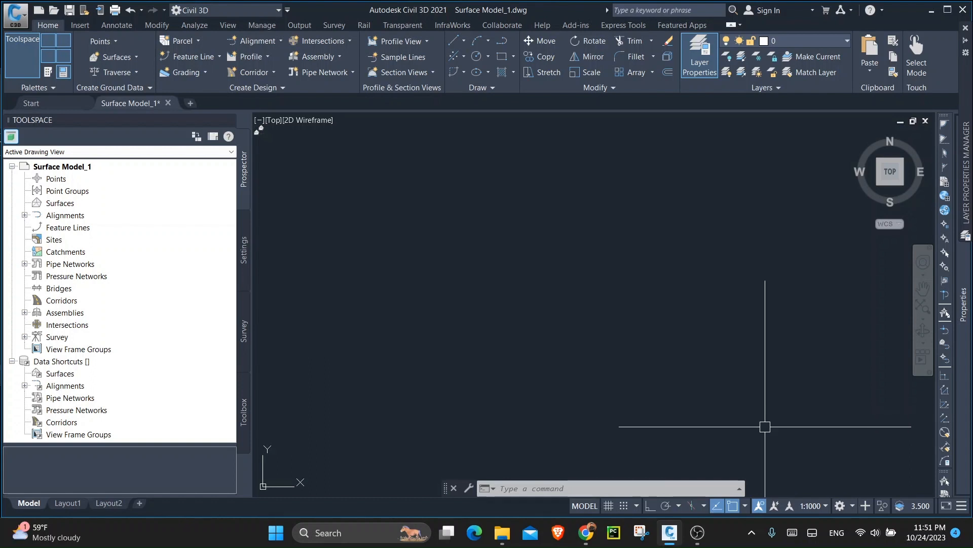
# Step: Open 2D point files.csv from the Tuts folder in Excel and dismiss the activation and document recovery notices
pyautogui.moveTo(501, 531)
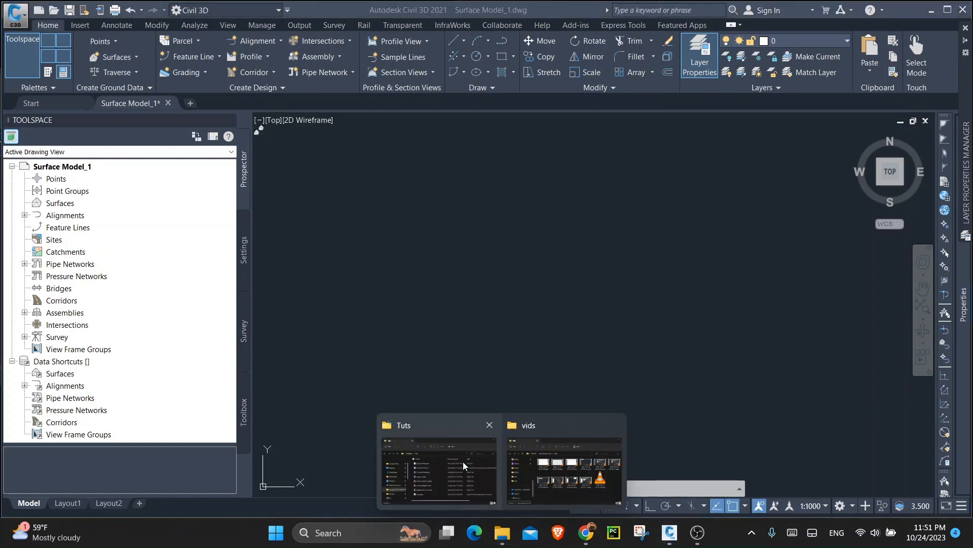
pyautogui.click(454, 459)
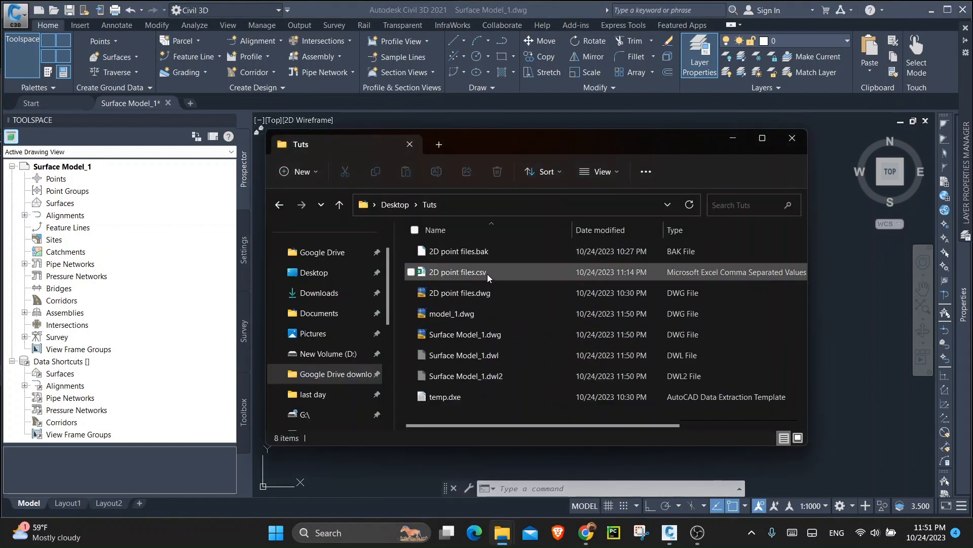
pyautogui.click(462, 266)
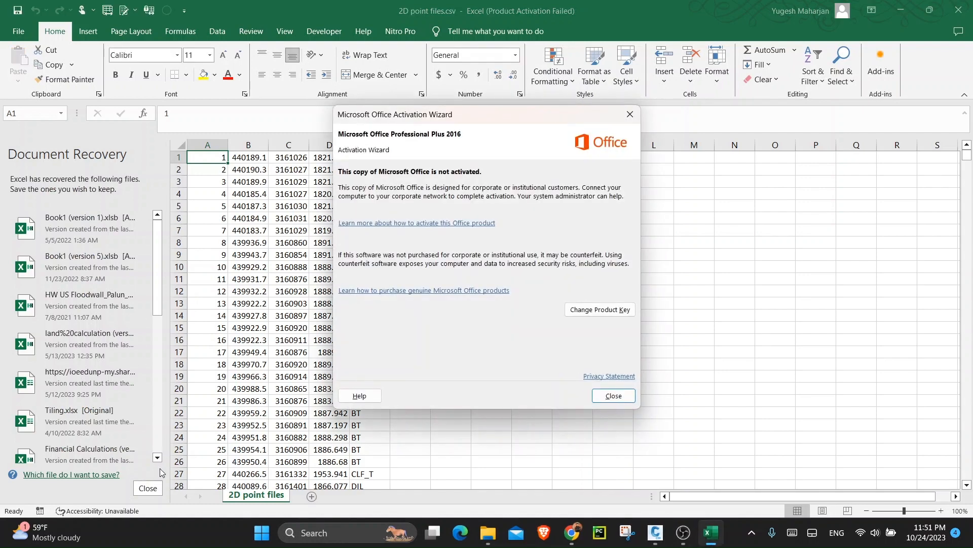
pyautogui.click(614, 395)
pyautogui.click(147, 488)
pyautogui.click(188, 171)
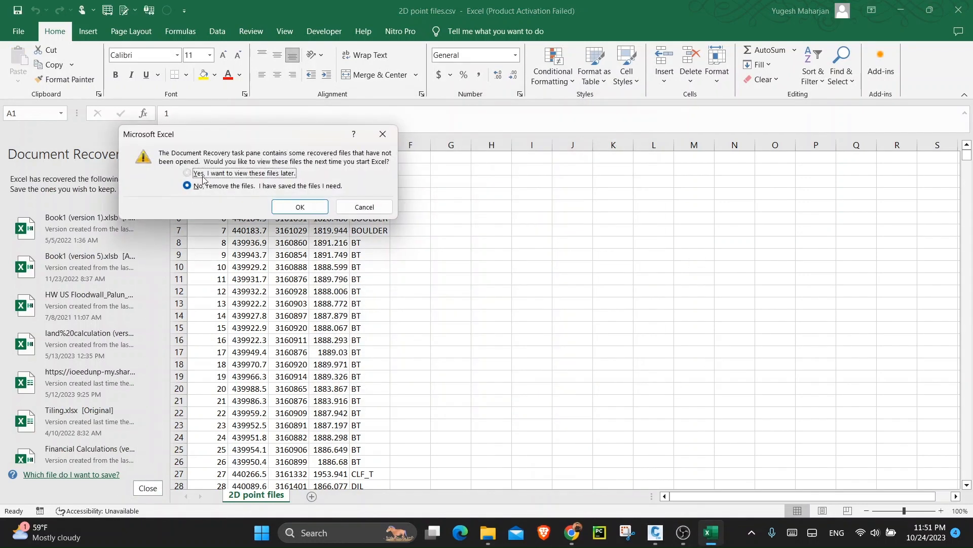
pyautogui.click(301, 207)
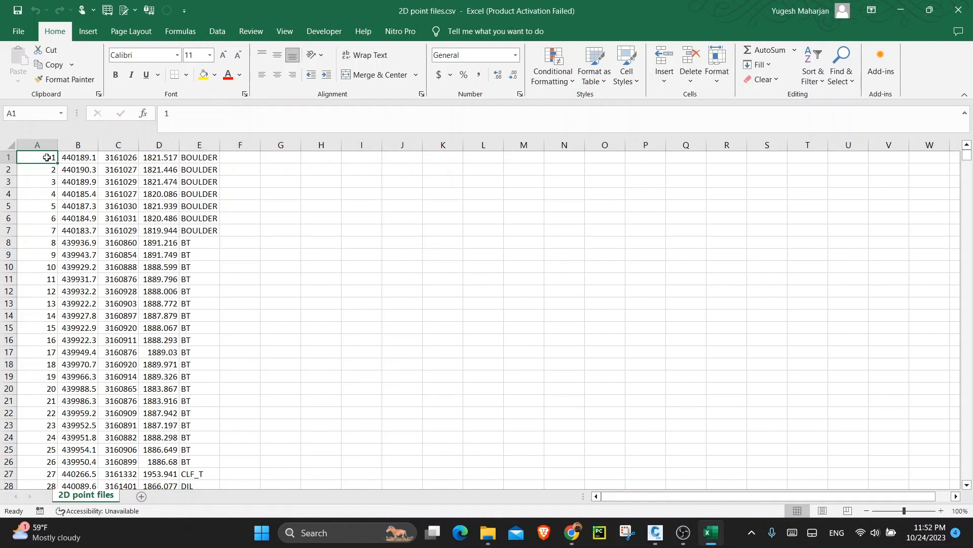
# Step: Examine the five data columns of the point file, then close the workbook and the Tuts folder window
pyautogui.moveTo(46, 158); pyautogui.dragTo(51, 267)
pyautogui.moveTo(84, 157); pyautogui.dragTo(81, 246)
pyautogui.moveTo(127, 158); pyautogui.dragTo(123, 243)
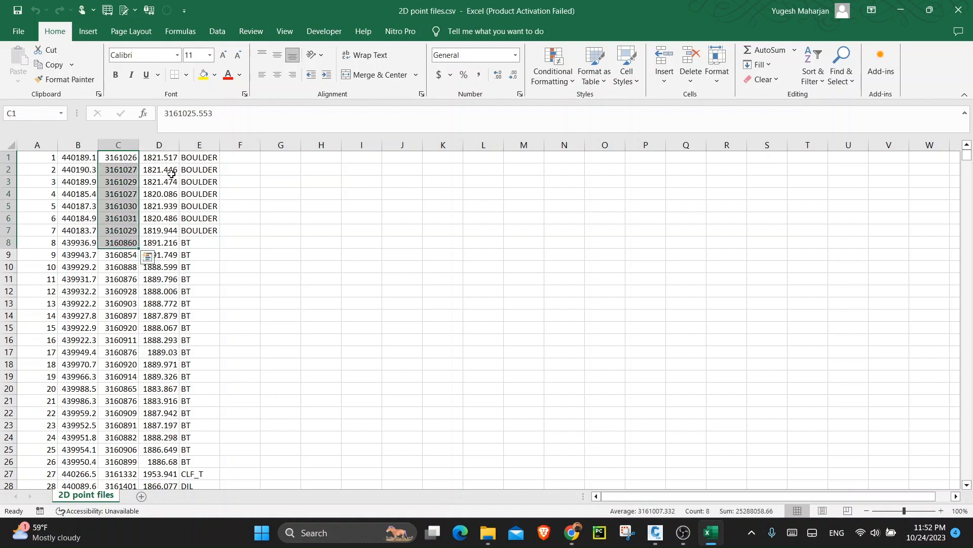
pyautogui.moveTo(164, 158); pyautogui.dragTo(168, 244)
pyautogui.moveTo(203, 159); pyautogui.dragTo(201, 253)
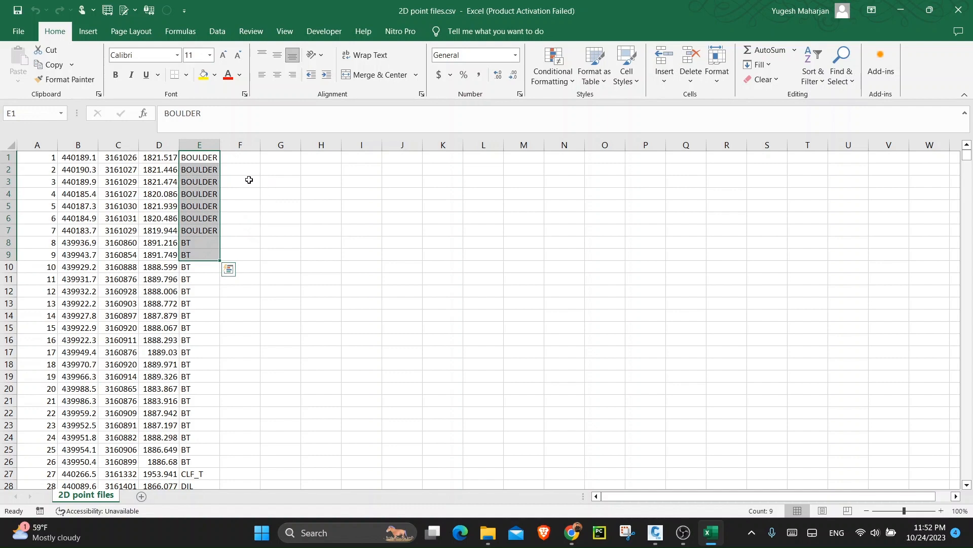
pyautogui.click(952, 12)
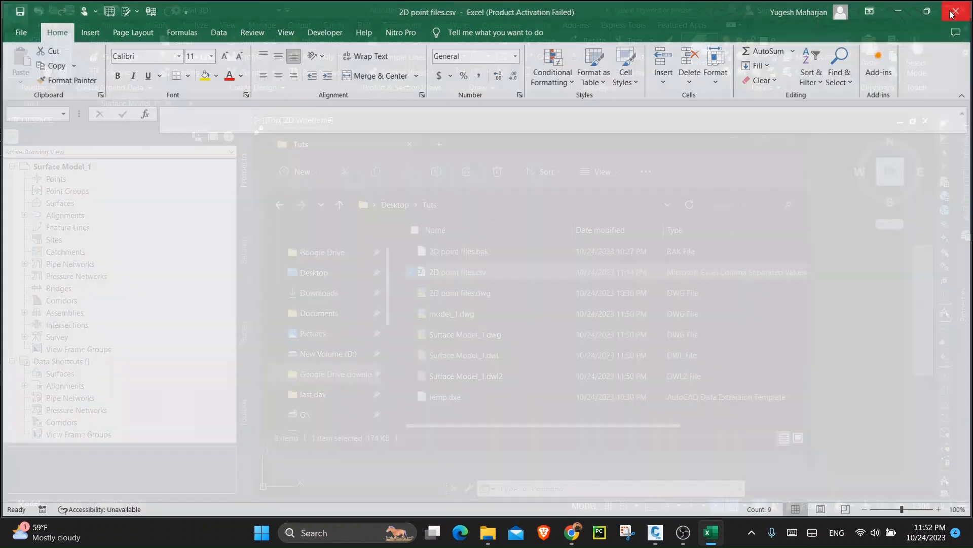
pyautogui.click(791, 138)
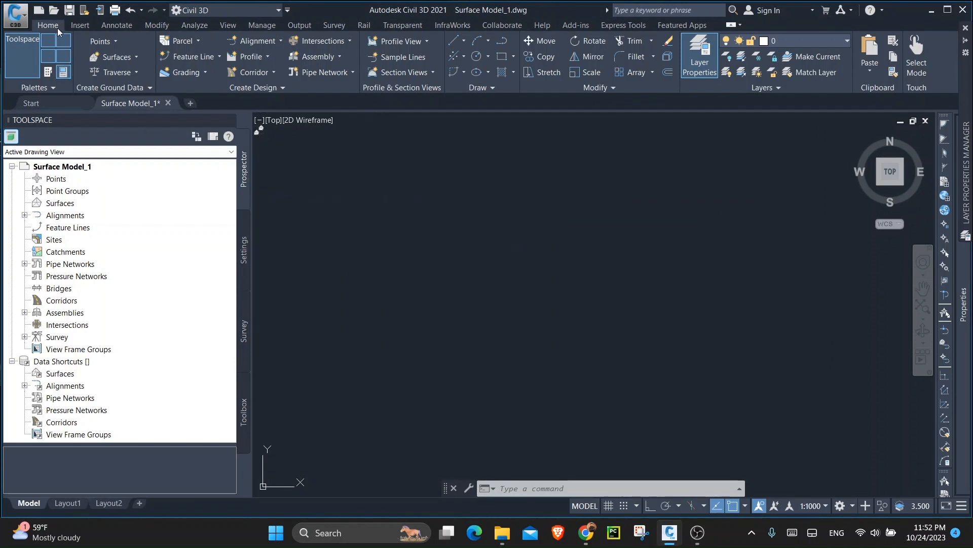
# Step: Start a point import with the point creation tools and add 2D point files.csv as the source file
pyautogui.click(101, 41)
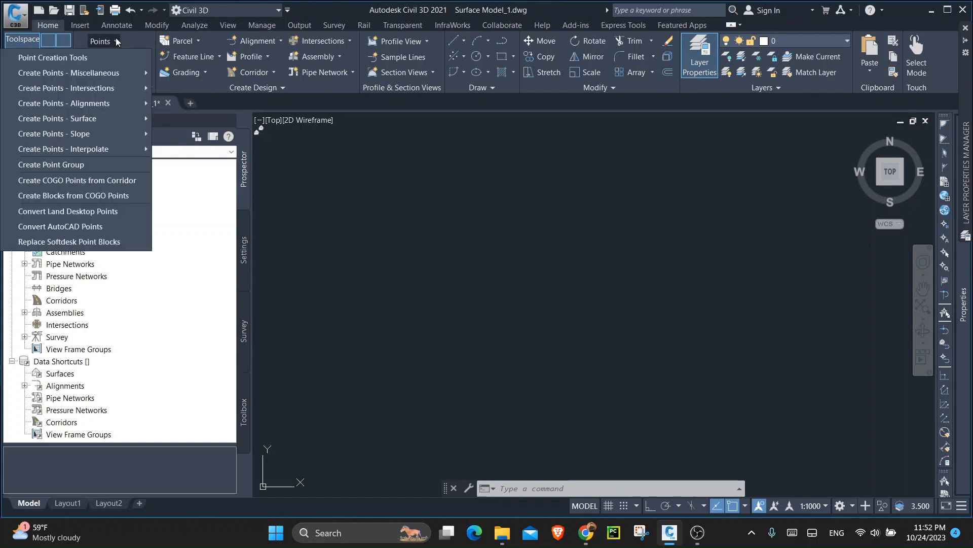
pyautogui.click(71, 57)
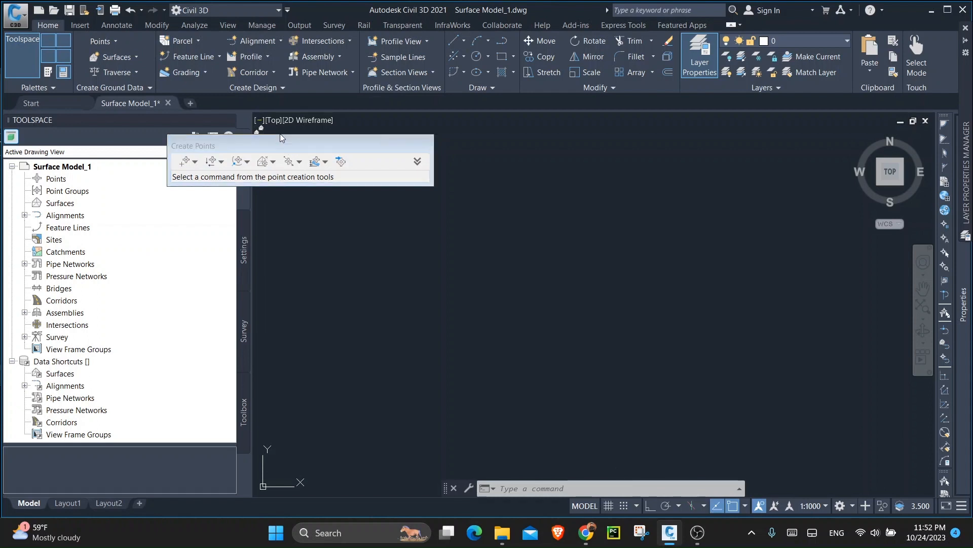
pyautogui.click(341, 161)
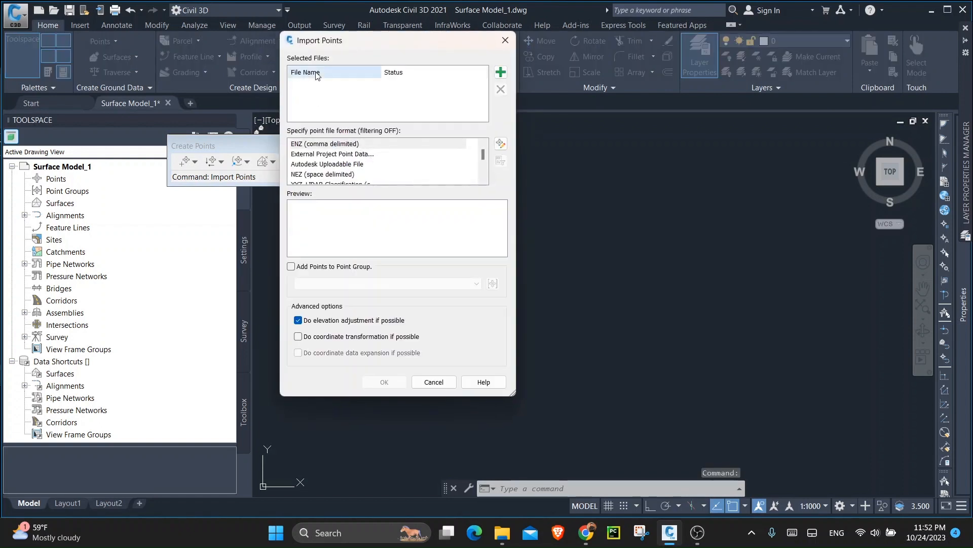
pyautogui.click(500, 72)
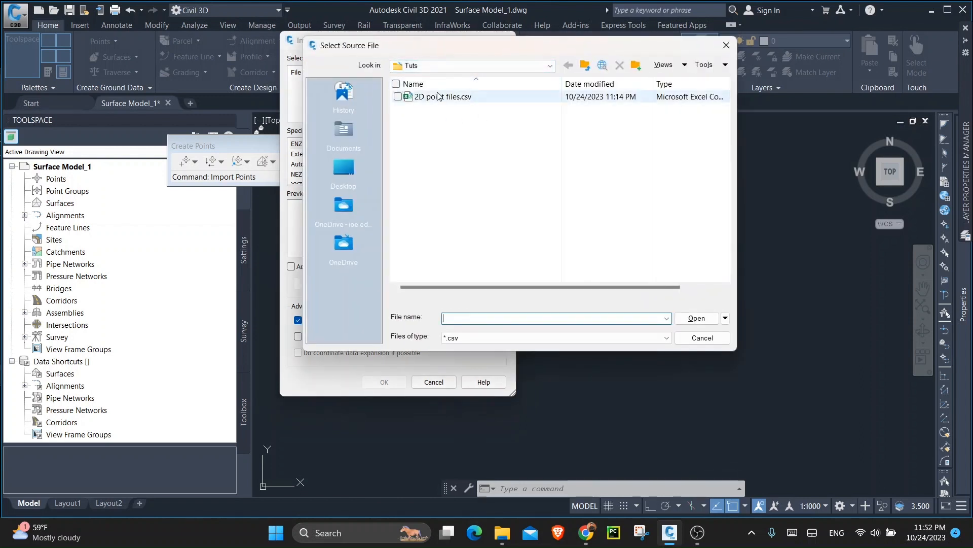
pyautogui.click(443, 97)
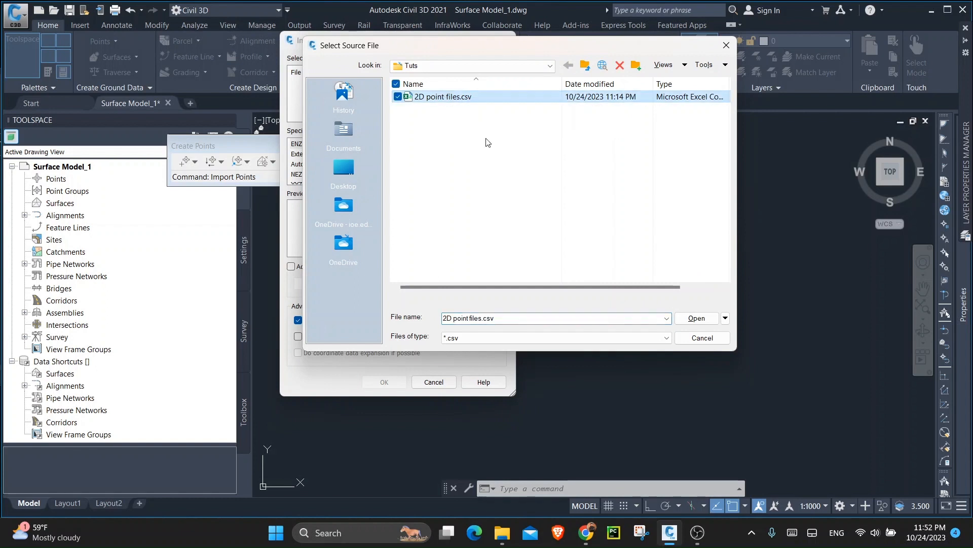
pyautogui.click(696, 318)
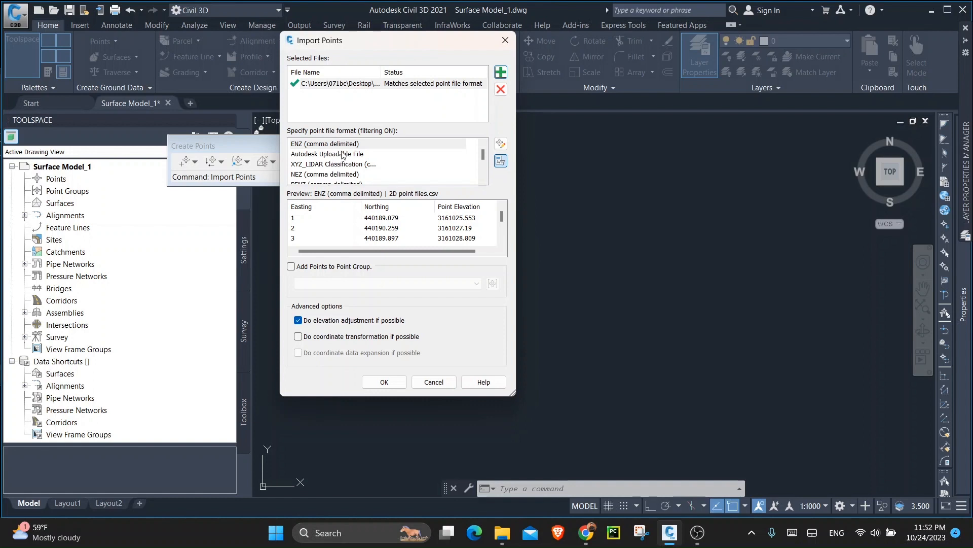
# Step: Review the available point file formats and start a new format of type User Point File
pyautogui.scroll(-3, 341, 153)
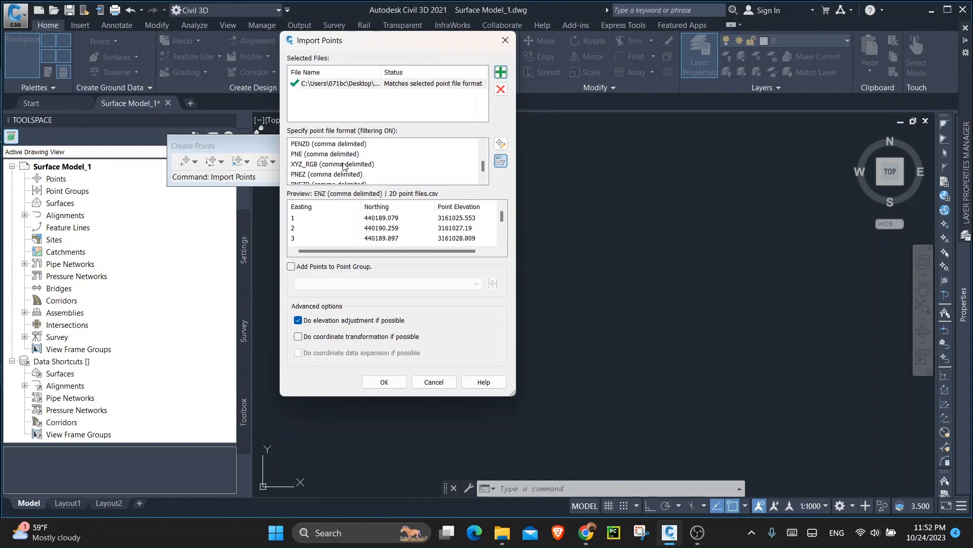
pyautogui.scroll(3, 350, 164)
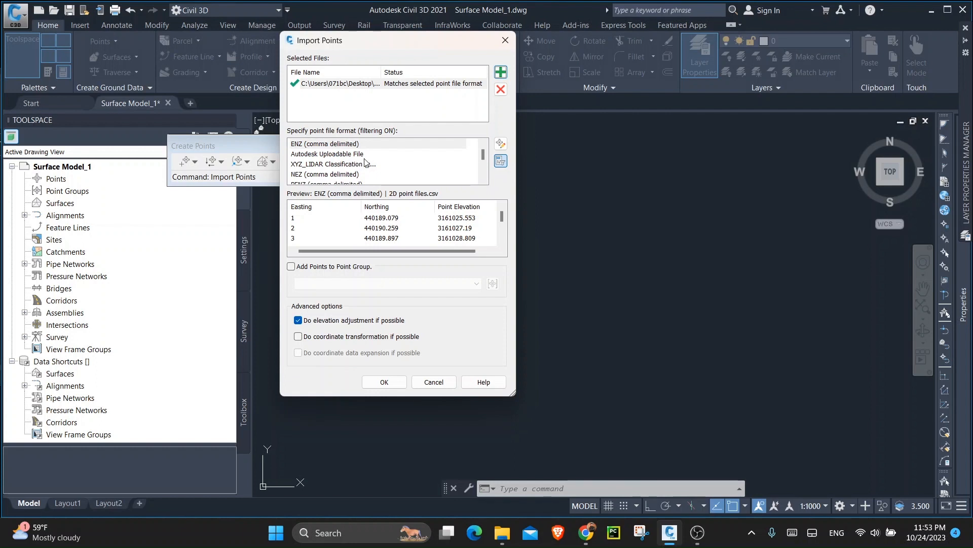
pyautogui.click(501, 145)
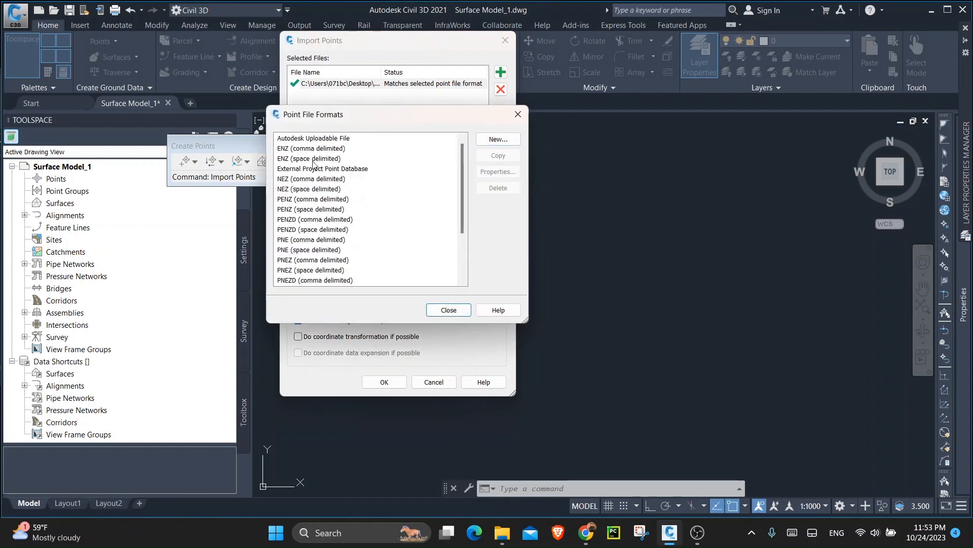
pyautogui.click(488, 140)
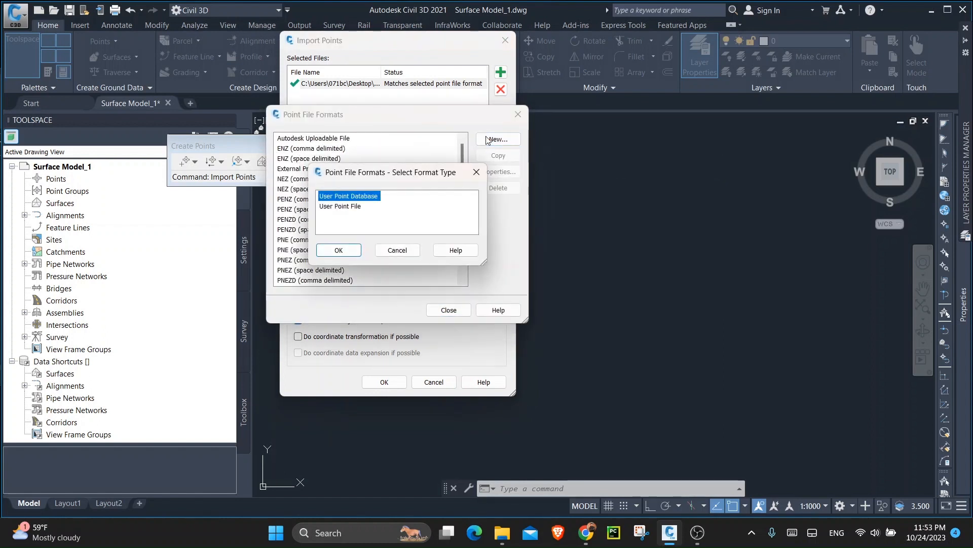
pyautogui.click(351, 208)
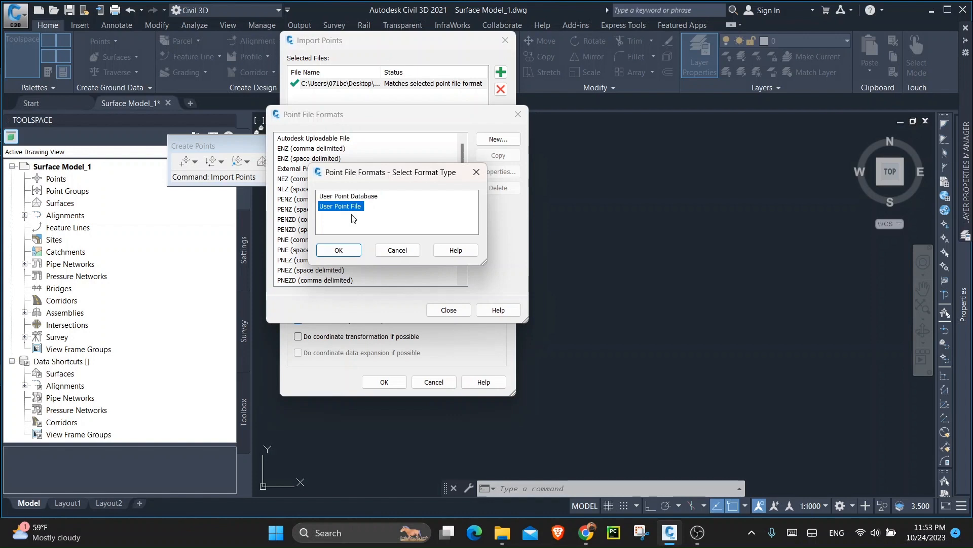
pyautogui.click(339, 250)
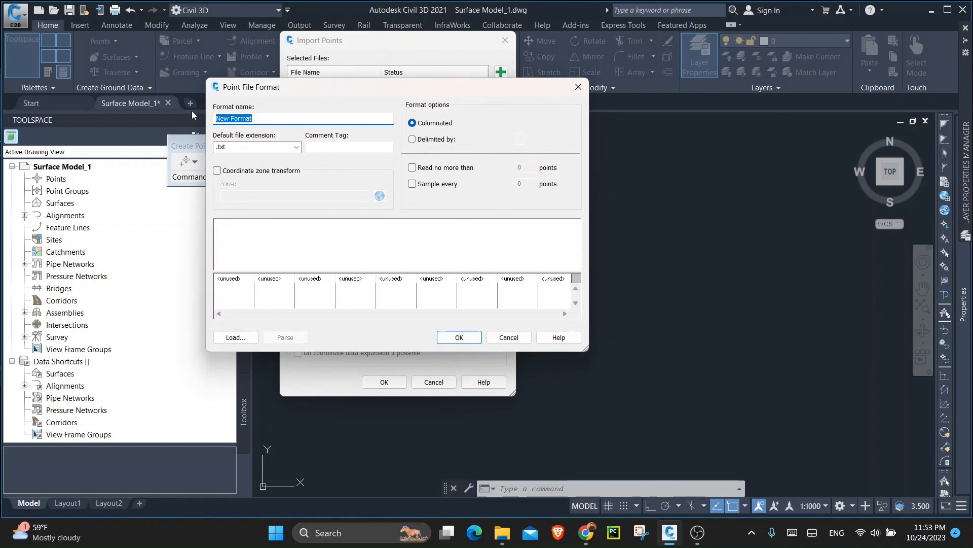
# Step: Name the new format PENZD, set its default extension to .csv, and make it comma-delimited
pyautogui.write('P')
pyautogui.write('P')
pyautogui.write('ENZD')
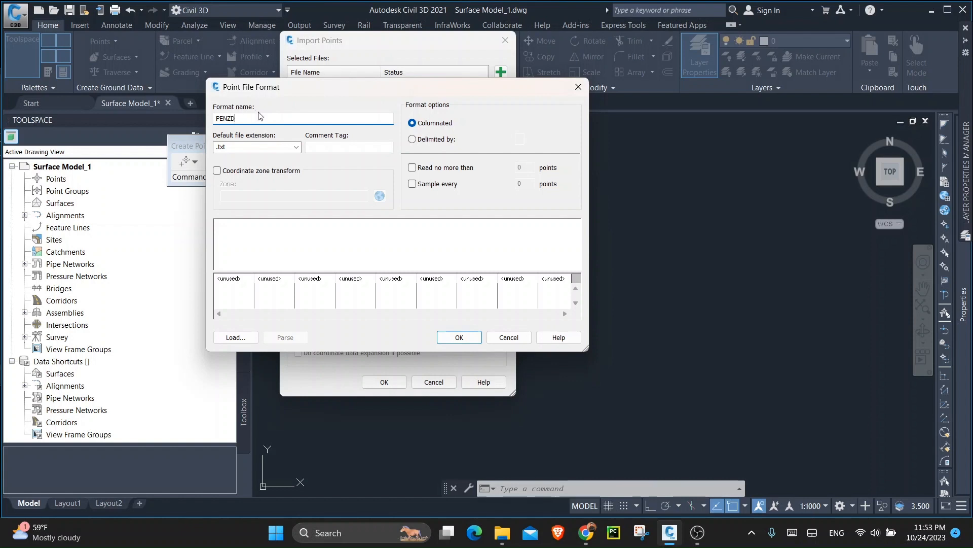
pyautogui.click(296, 147)
pyautogui.click(233, 167)
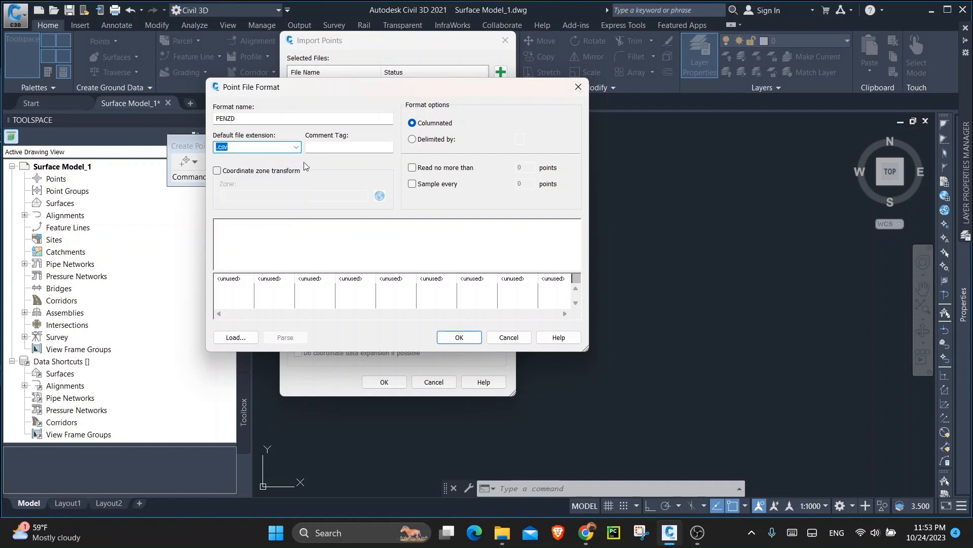
pyautogui.click(434, 140)
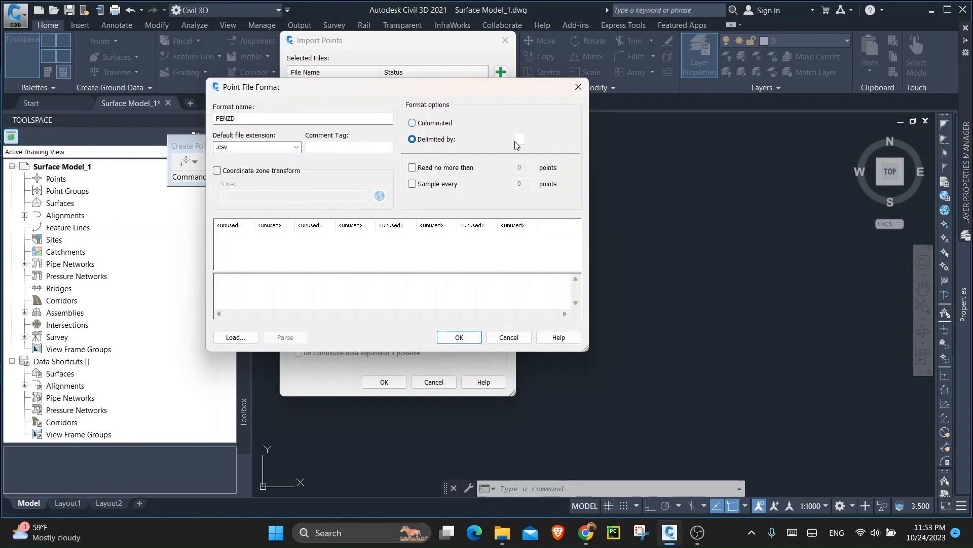
pyautogui.write(',')
# Step: Assign Point Number to the first column of the PENZD format
pyautogui.click(248, 231)
pyautogui.click(248, 231)
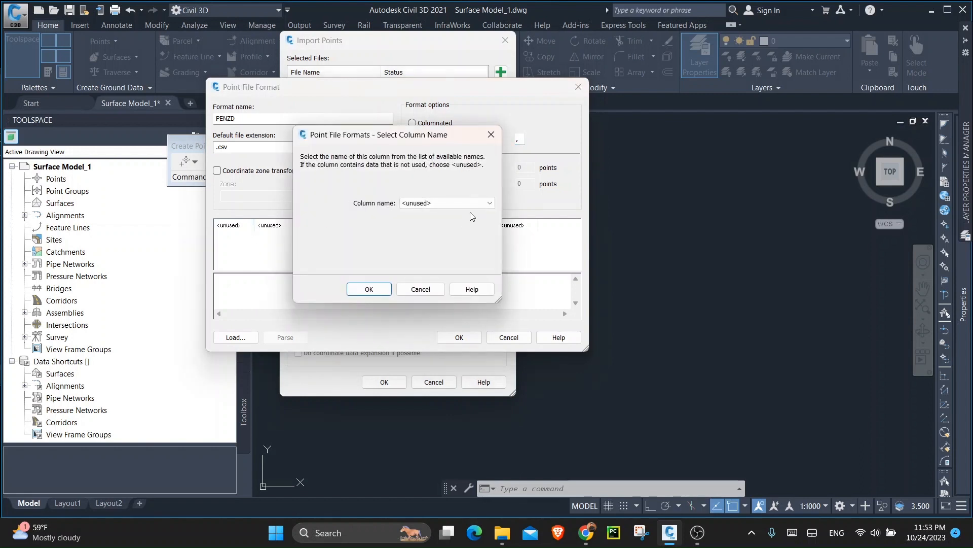
pyautogui.click(467, 205)
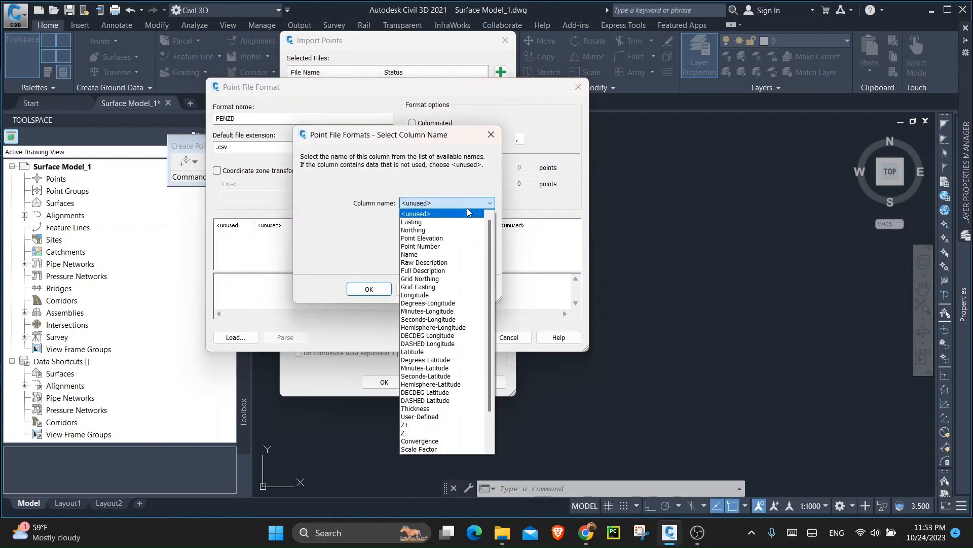
pyautogui.click(431, 246)
pyautogui.click(369, 289)
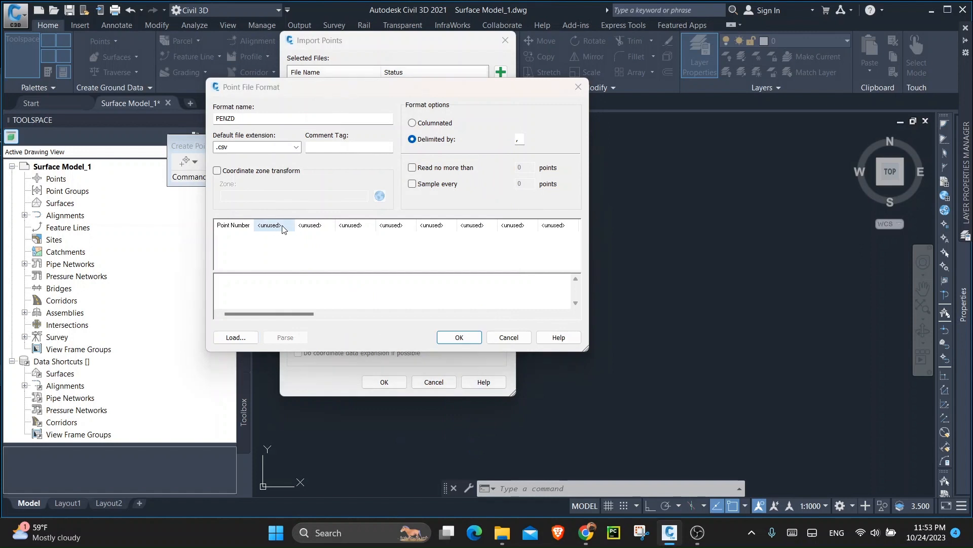
# Step: Assign Easting to the second column and Northing to the third column, keeping precision 4 for both
pyautogui.click(274, 224)
pyautogui.click(467, 207)
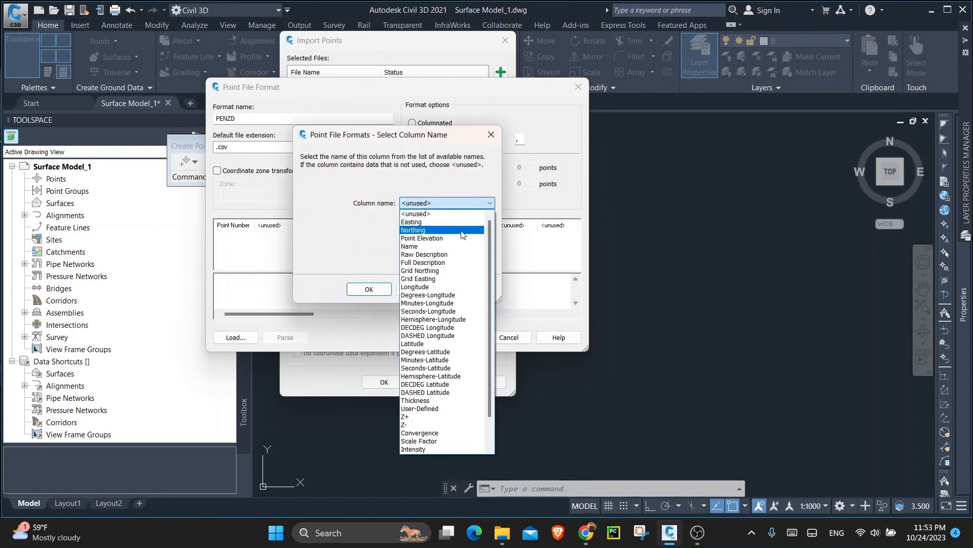
pyautogui.click(440, 222)
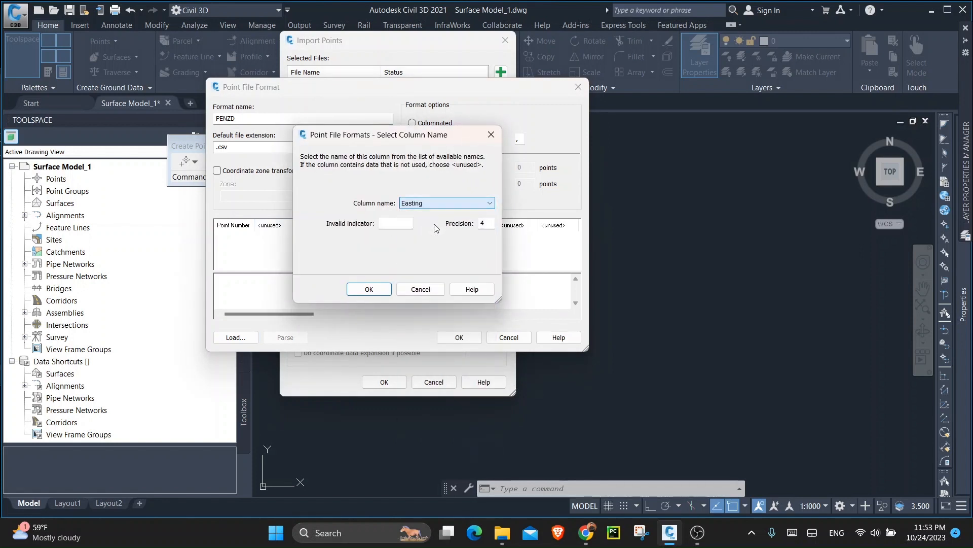
pyautogui.click(369, 289)
pyautogui.click(329, 226)
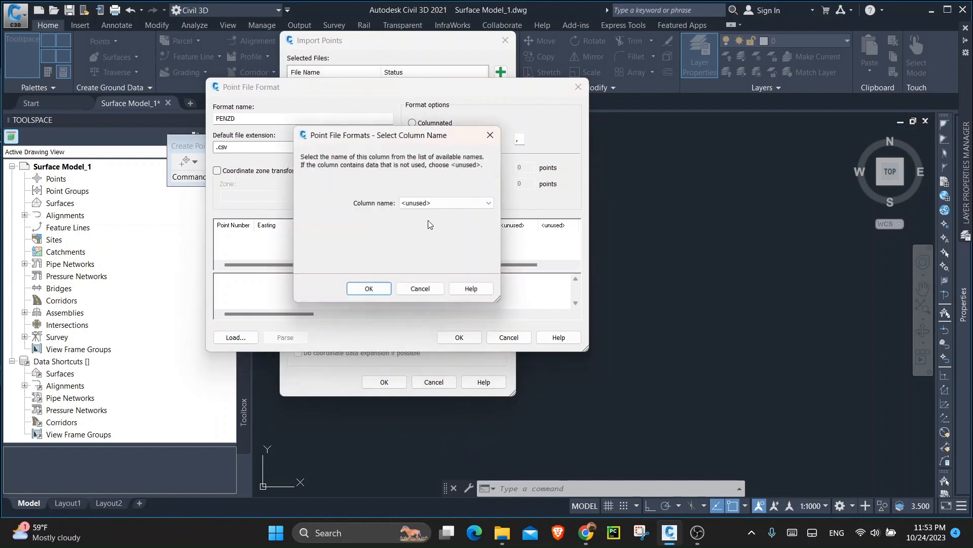
pyautogui.click(439, 204)
pyautogui.click(429, 221)
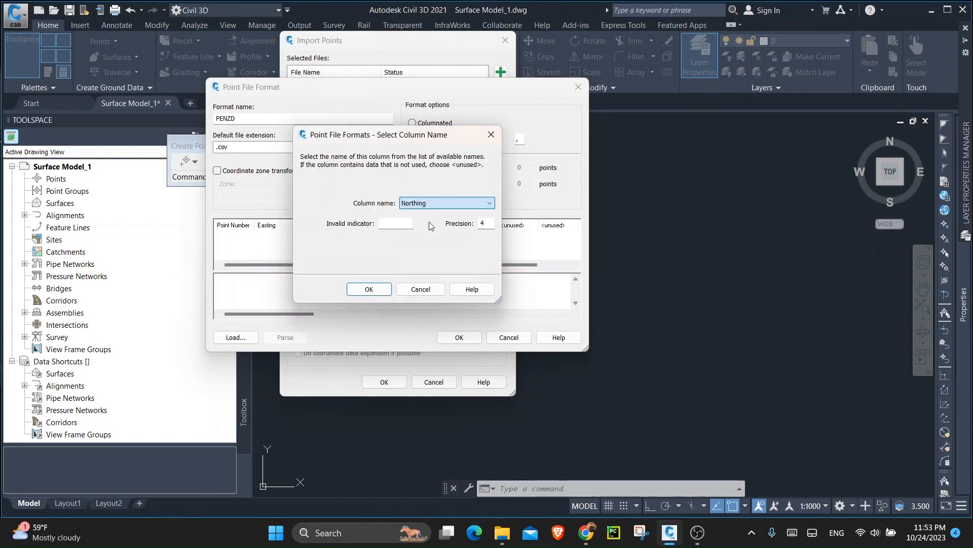
pyautogui.click(364, 287)
# Step: Assign Point Elevation with precision 4 to the fourth column of the PENZD format
pyautogui.click(355, 227)
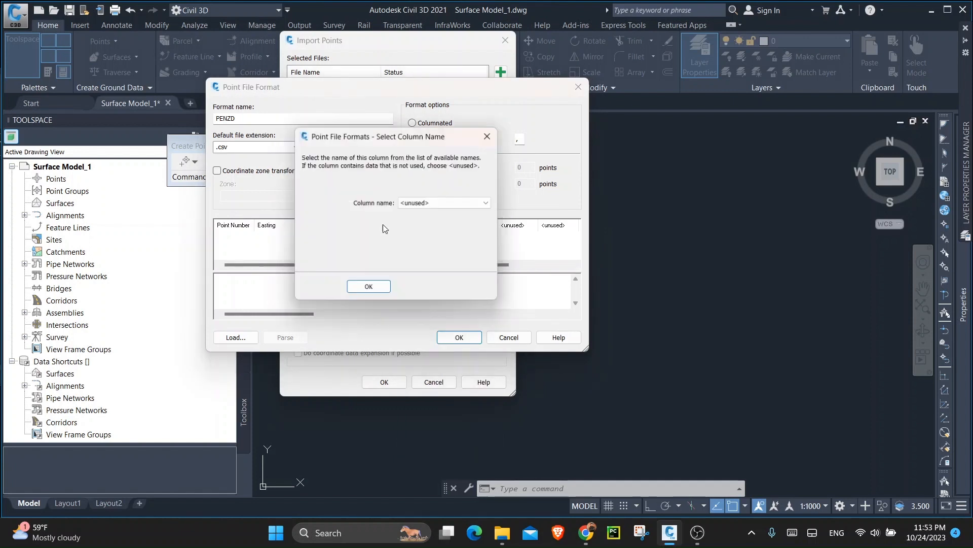
pyautogui.click(449, 205)
pyautogui.click(423, 222)
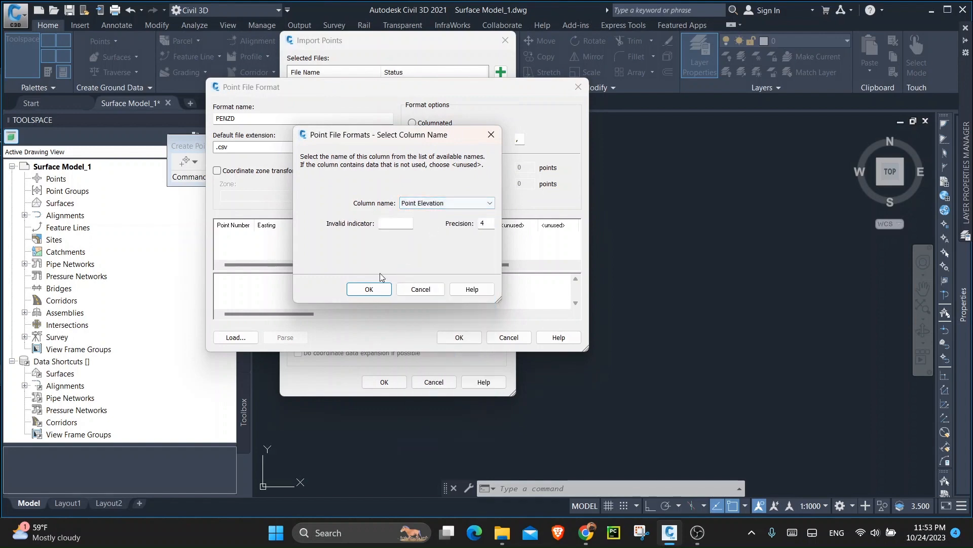
pyautogui.click(370, 288)
# Step: Assign Raw Description to the fifth column and save the PENZD format
pyautogui.click(389, 224)
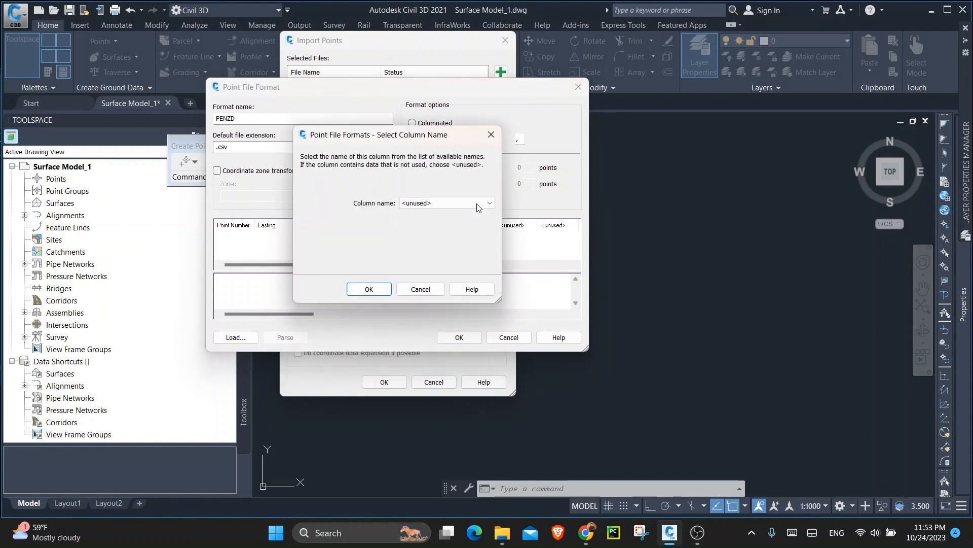
pyautogui.click(447, 203)
pyautogui.click(428, 230)
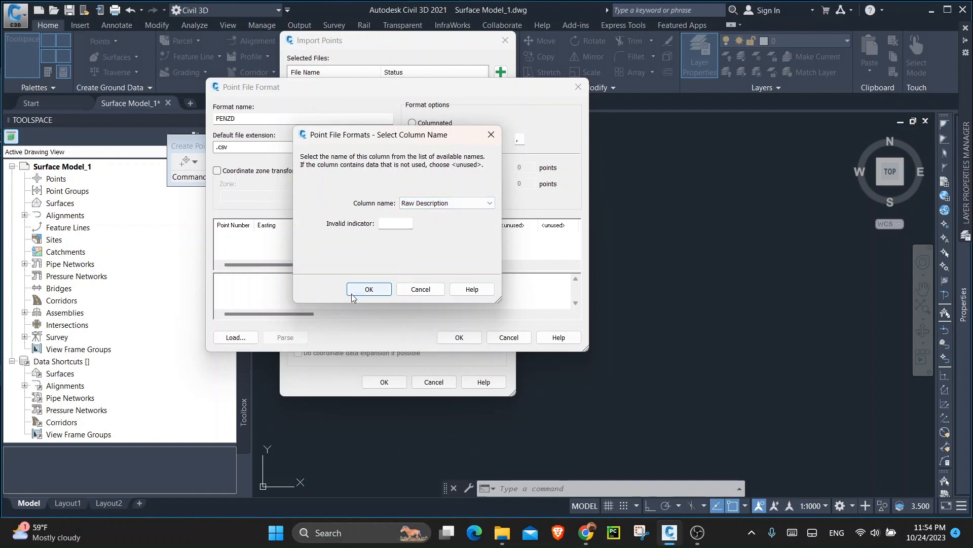
pyautogui.click(369, 288)
pyautogui.click(458, 336)
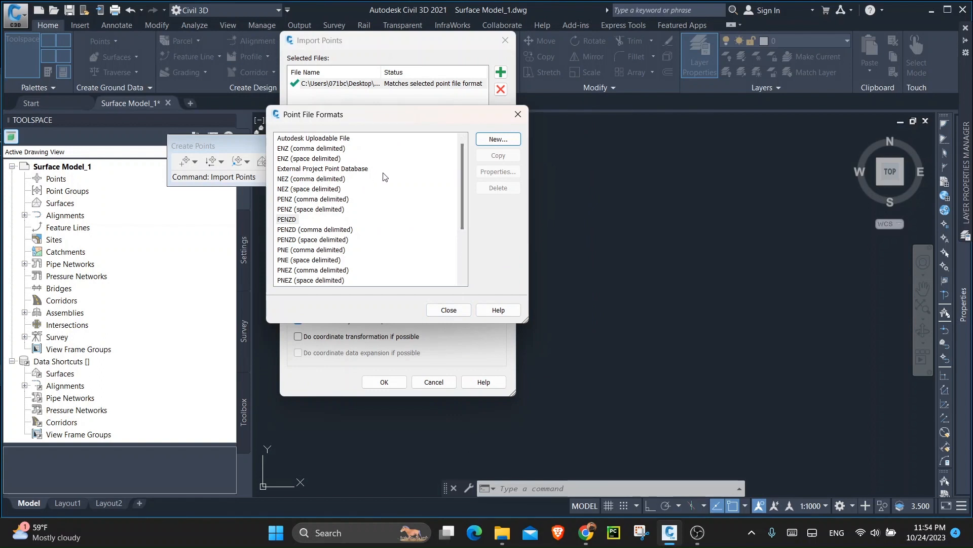
# Step: Close the list of point file formats and choose PENZD as the format for the import
pyautogui.click(287, 220)
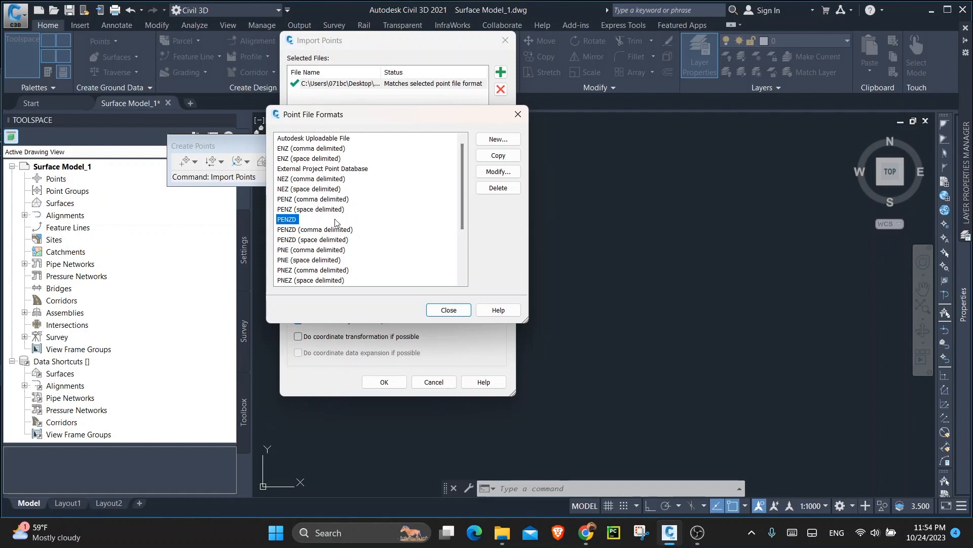
pyautogui.click(447, 310)
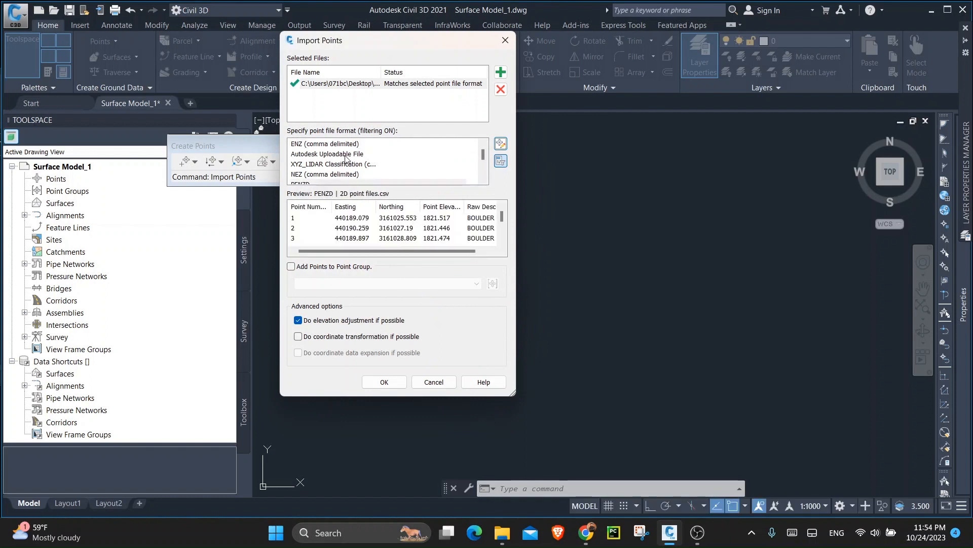
pyautogui.scroll(-1, 334, 161)
pyautogui.click(307, 154)
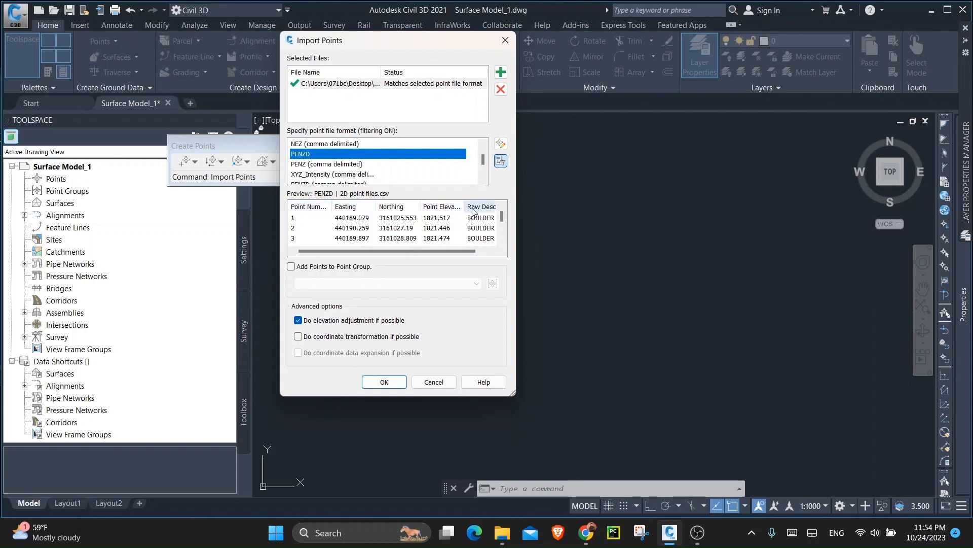
# Step: Check the coordinates and descriptions in the PENZD preview and import the points from 2D point files.csv
pyautogui.scroll(-6, 385, 229)
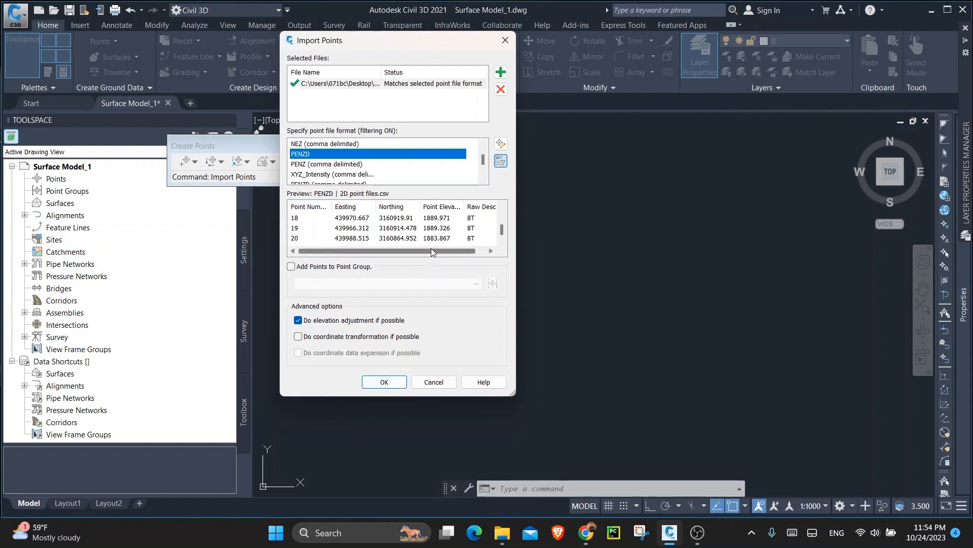
pyautogui.moveTo(431, 251); pyautogui.dragTo(448, 250)
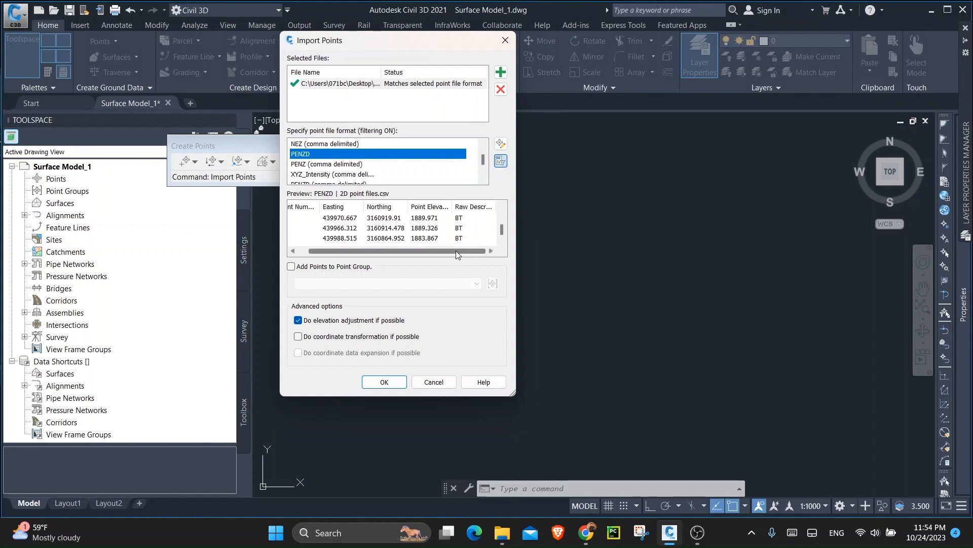
pyautogui.hscroll(-2, 455, 250)
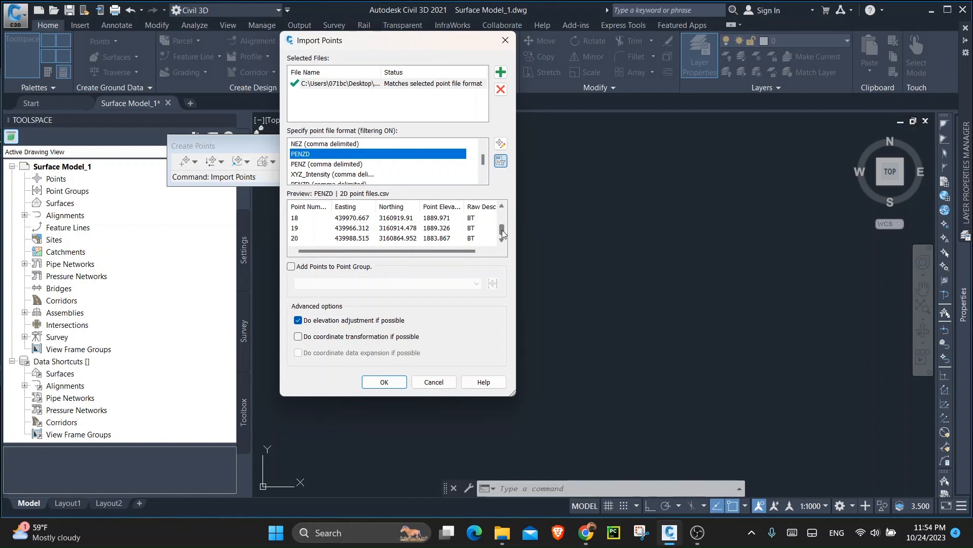
pyautogui.moveTo(502, 231); pyautogui.dragTo(503, 217)
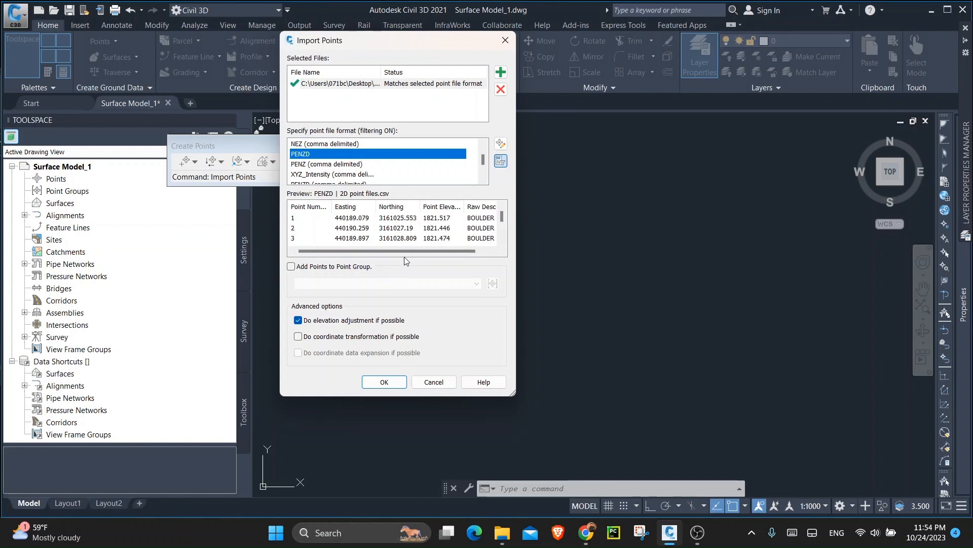
pyautogui.moveTo(412, 250); pyautogui.dragTo(445, 267)
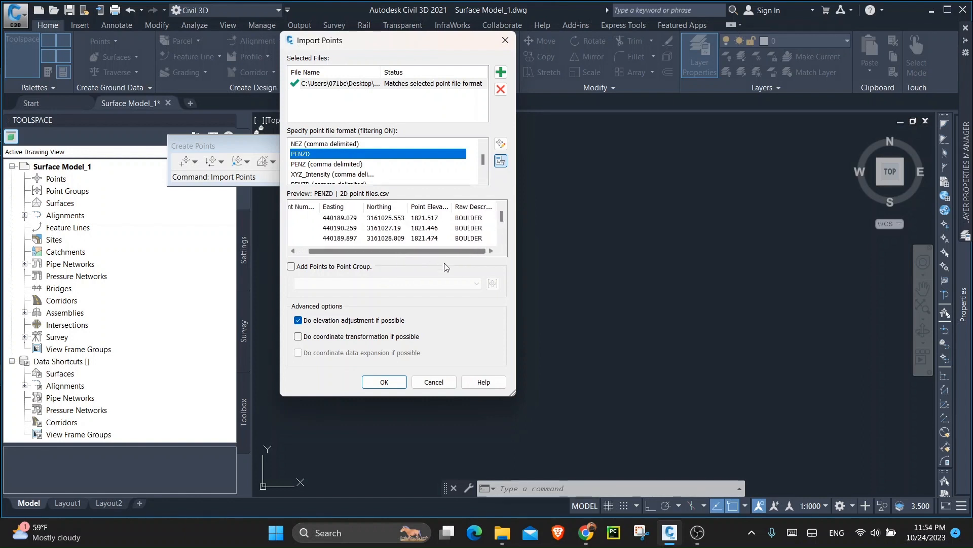
pyautogui.click(385, 382)
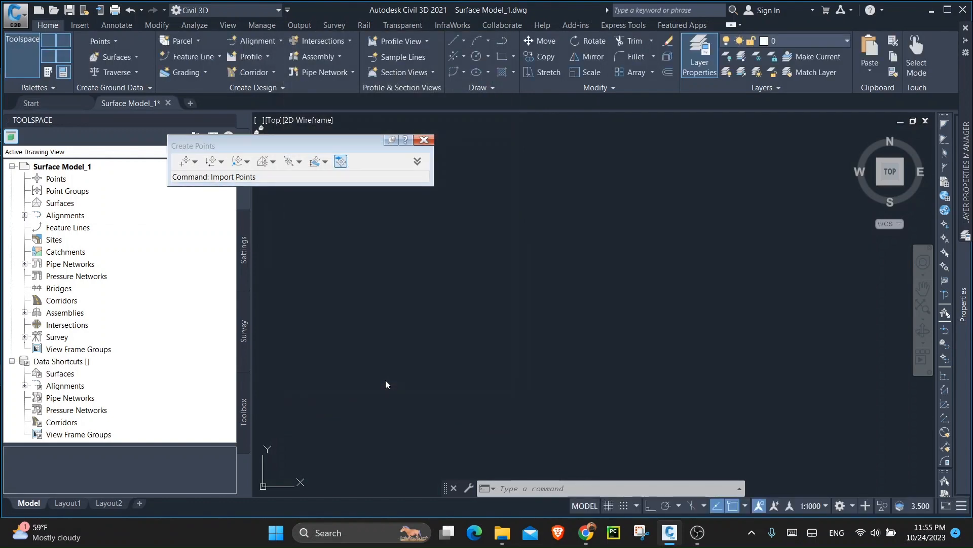
# Step: Zoom the drawing to its extents to show all imported points and close the Create Points tools
pyautogui.click(491, 308)
pyautogui.click(534, 302)
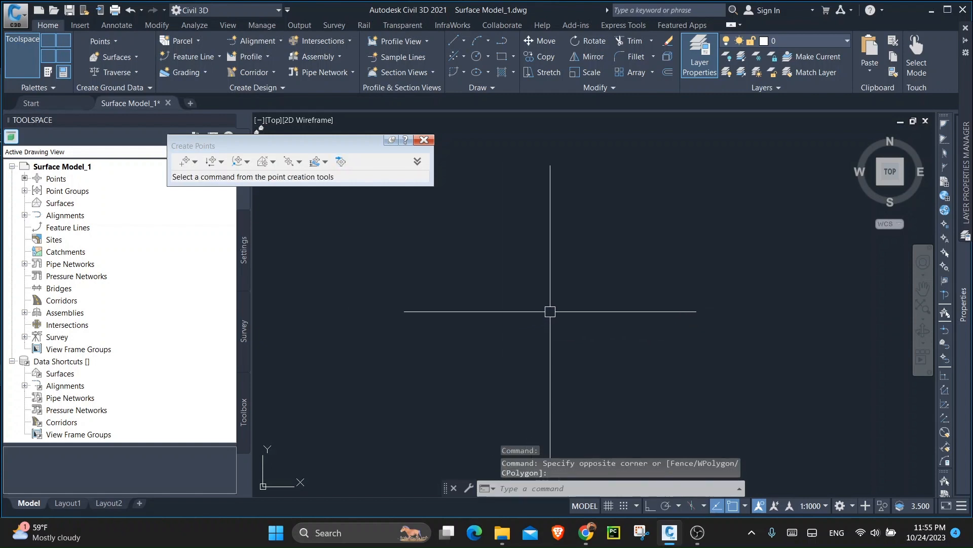
pyautogui.write('z')
pyautogui.press('Return')
pyautogui.write('e')
pyautogui.press('Return')
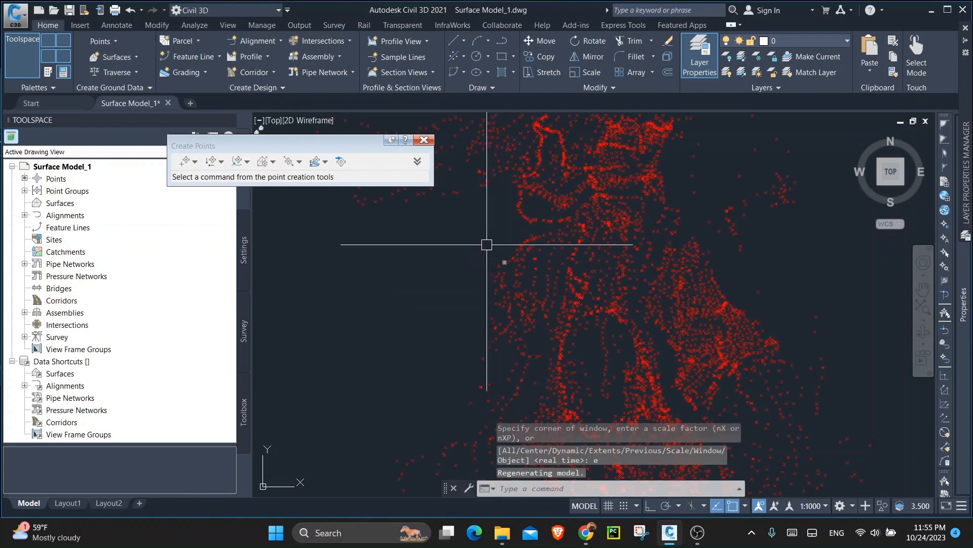
pyautogui.click(423, 140)
pyautogui.scroll(-3, 514, 200)
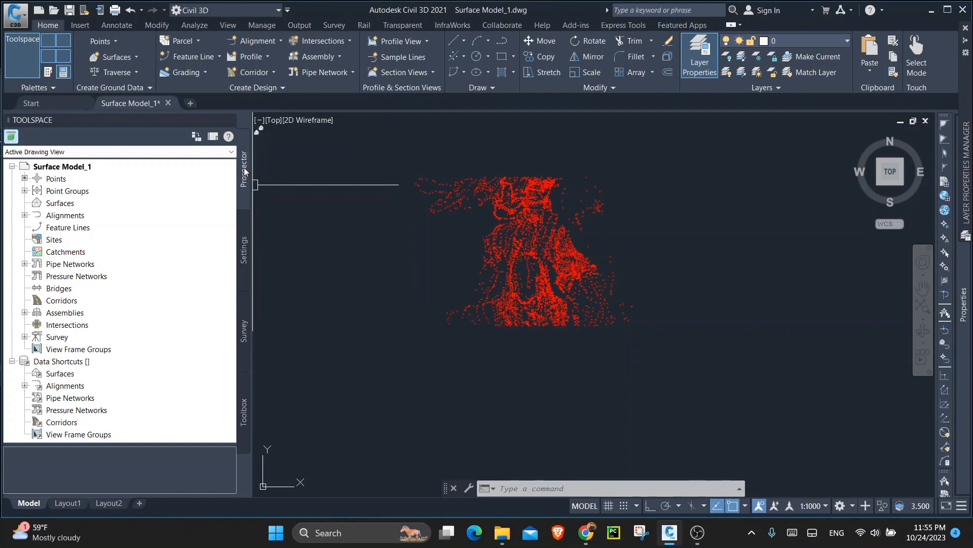
# Step: Start a new TIN surface on layer C-TOPO and name it Surface_model
pyautogui.click(60, 205)
pyautogui.rightClick(69, 205)
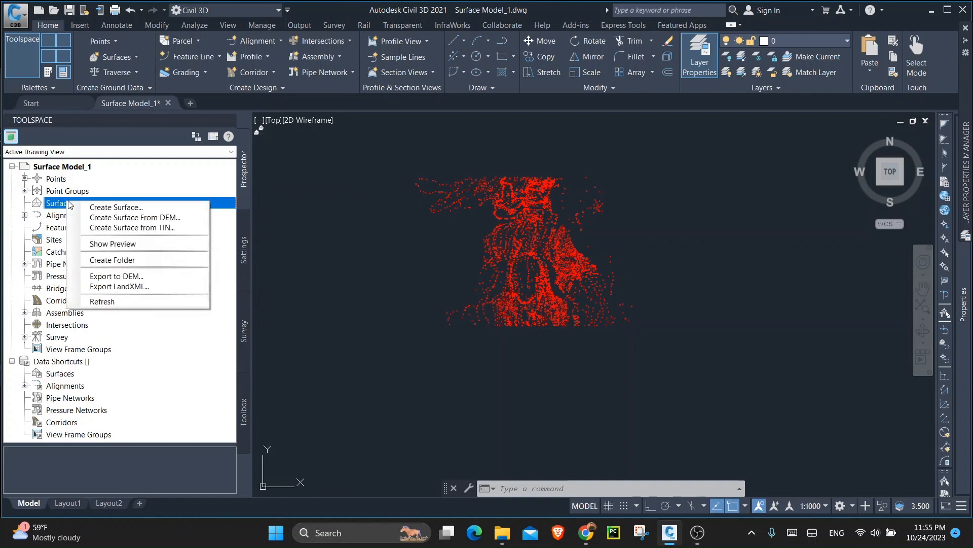
pyautogui.click(108, 207)
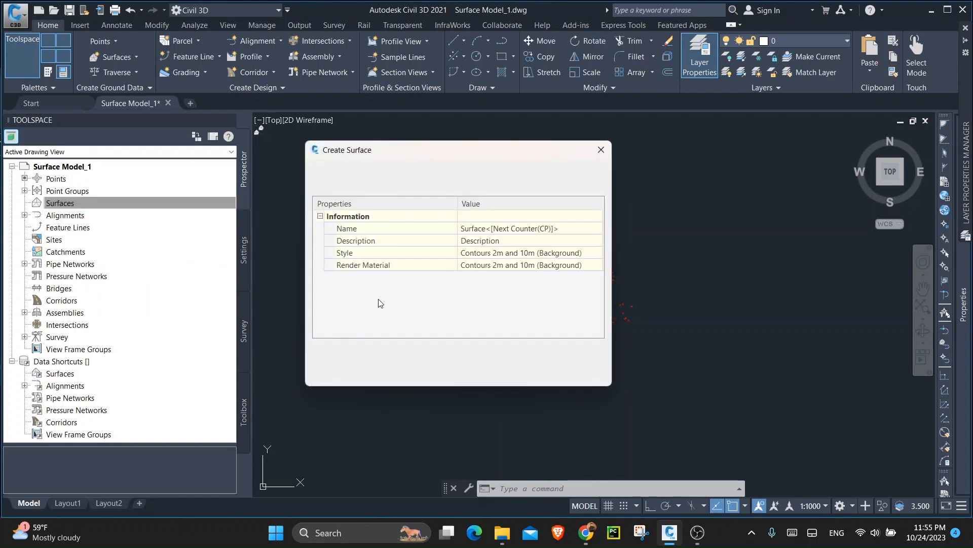
pyautogui.click(520, 229)
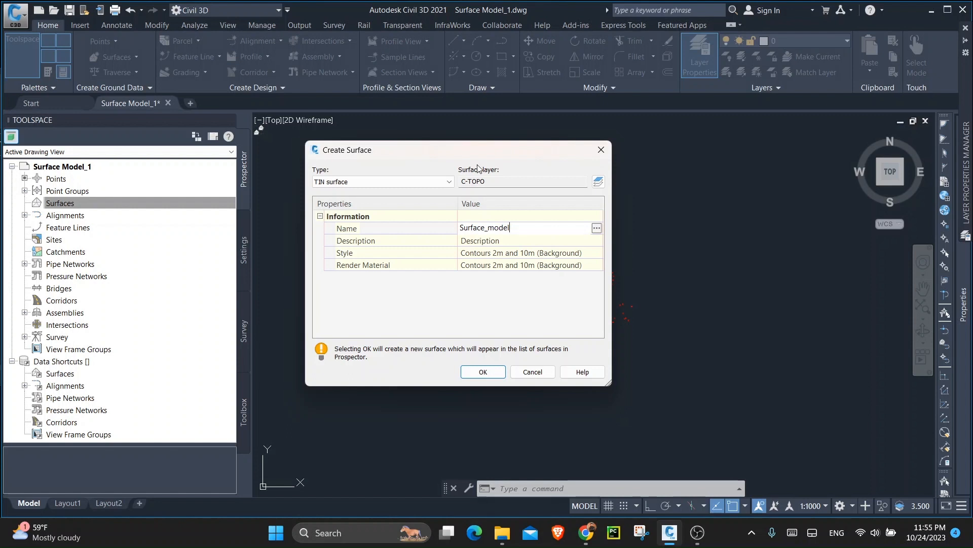
pyautogui.press('Return')
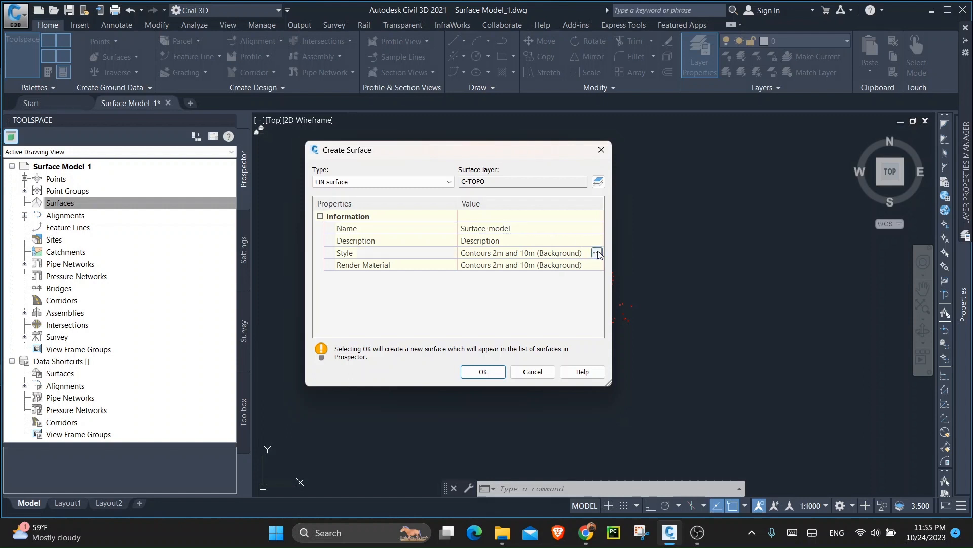
# Step: Set the surface style to Contours 2m and 10m (Design) and create the surface
pyautogui.click(597, 253)
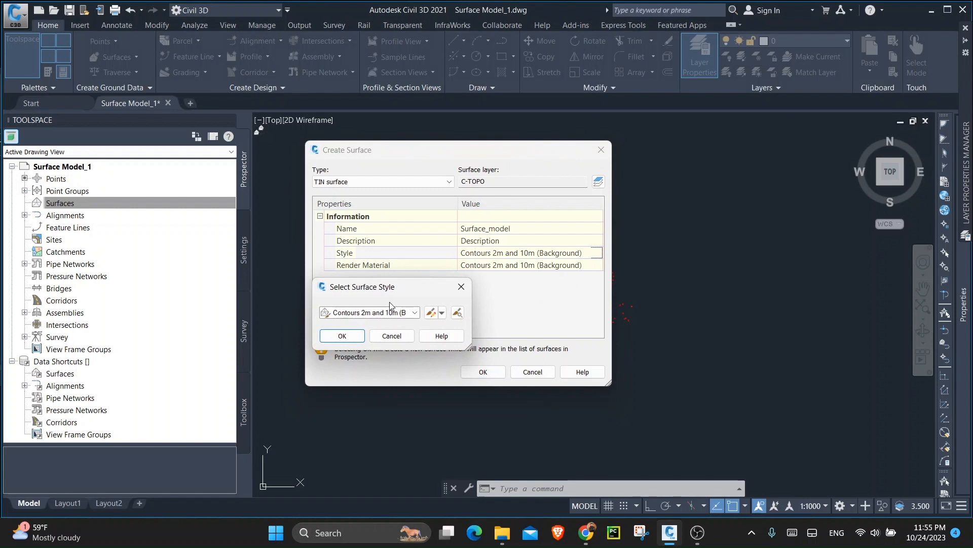
pyautogui.click(415, 313)
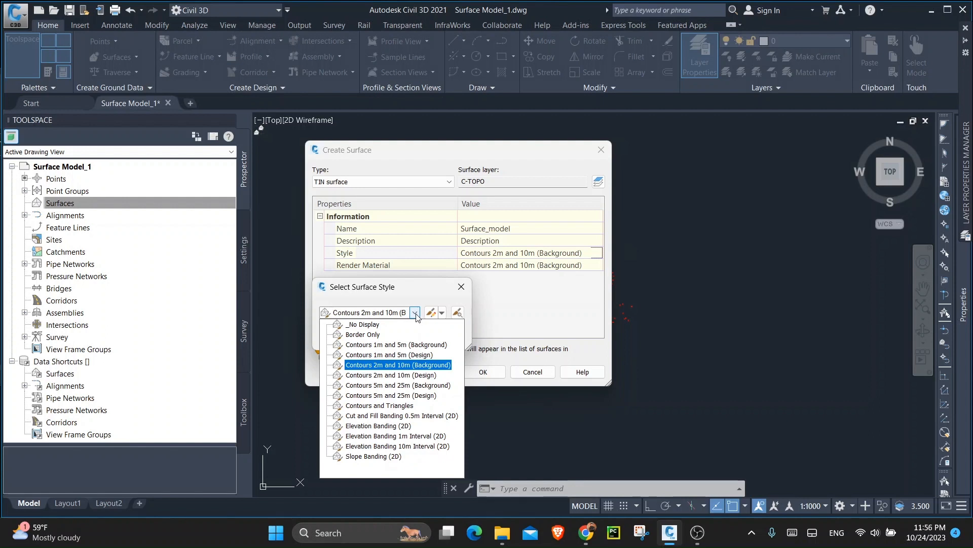
pyautogui.click(415, 313)
pyautogui.click(415, 313)
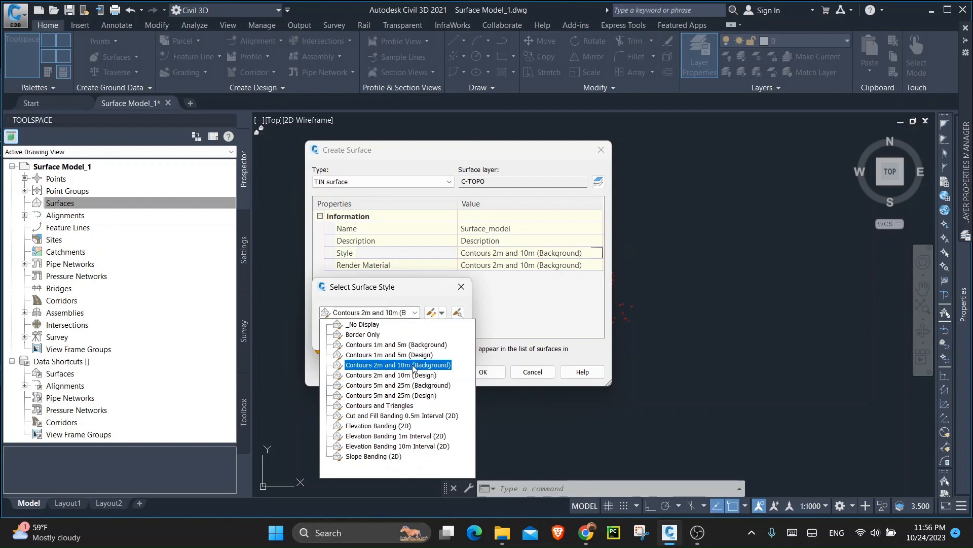
pyautogui.click(406, 375)
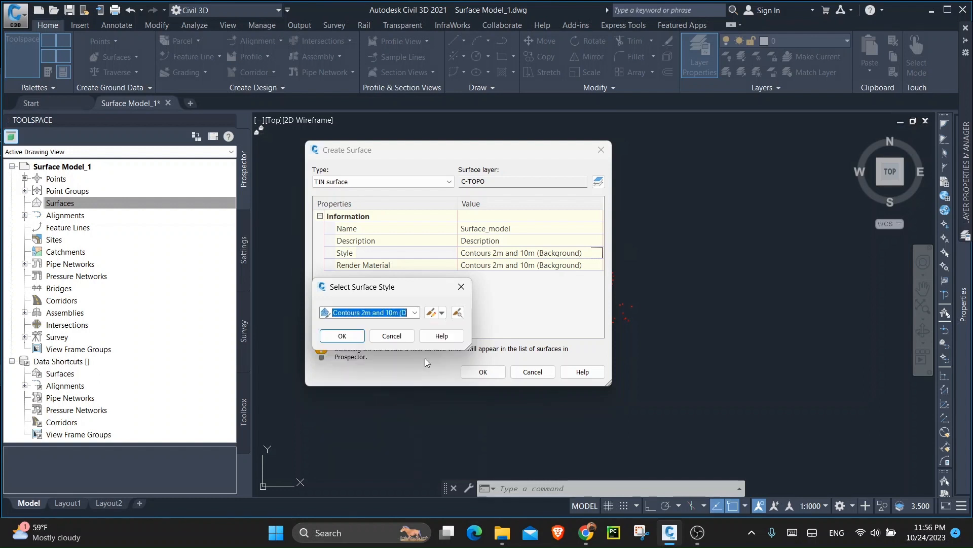
pyautogui.click(342, 336)
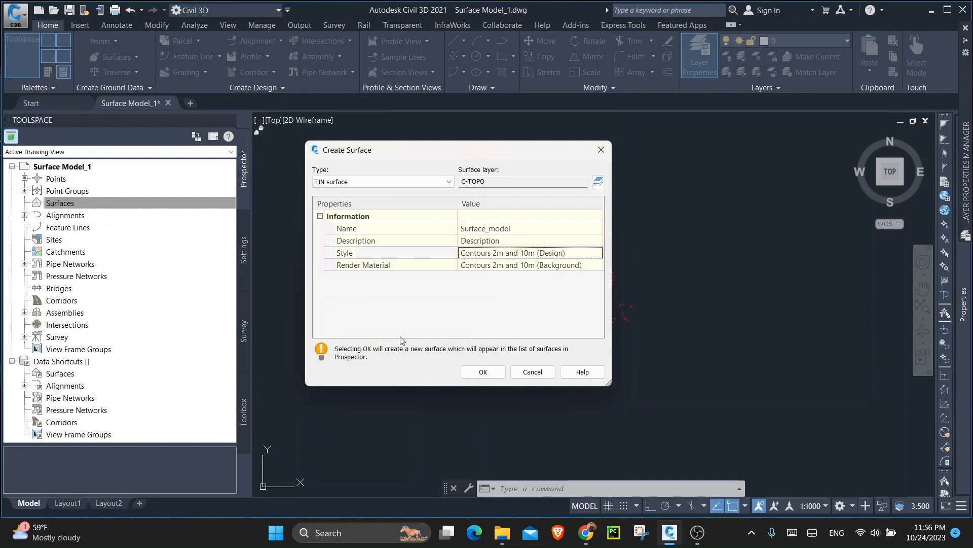
pyautogui.click(482, 372)
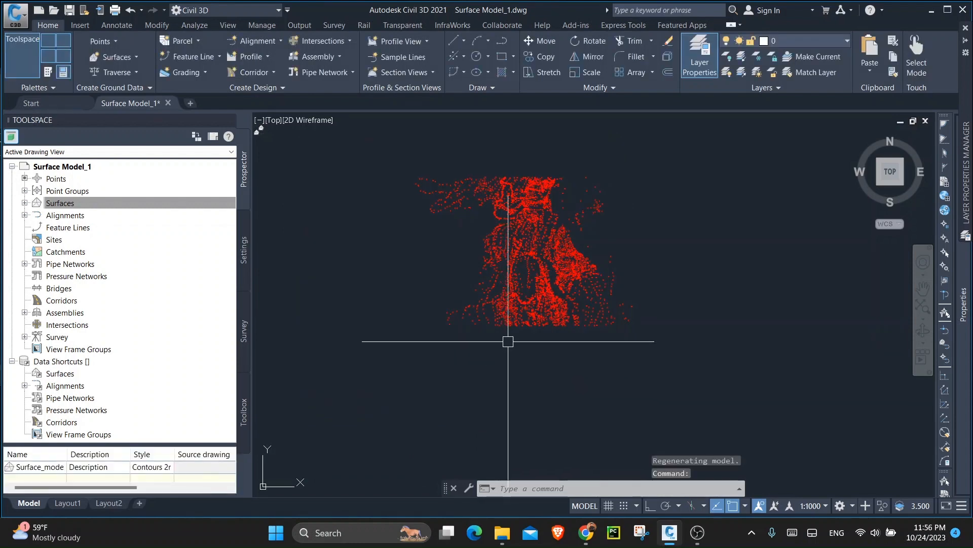
# Step: Add the _All Points point group to the definition of Surface_model
pyautogui.click(37, 204)
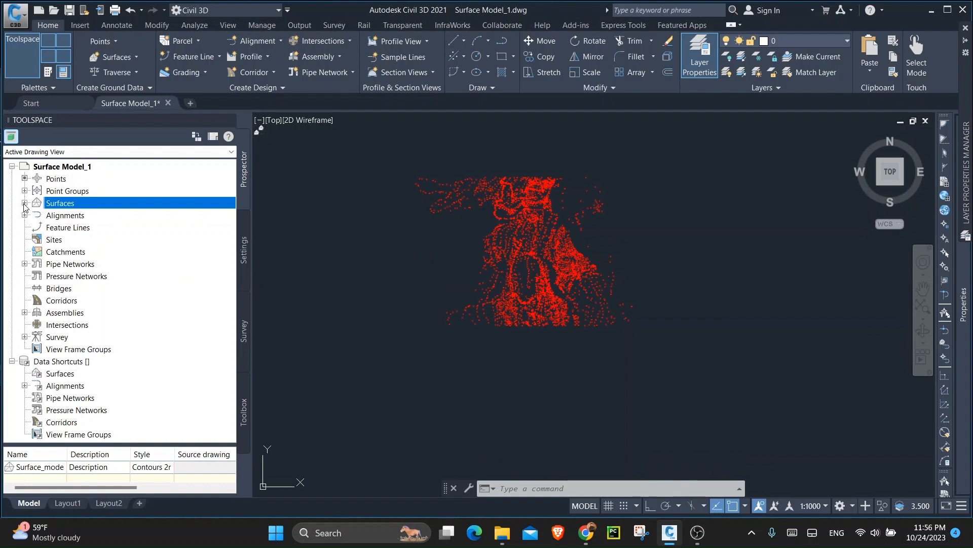
pyautogui.click(24, 203)
pyautogui.click(37, 215)
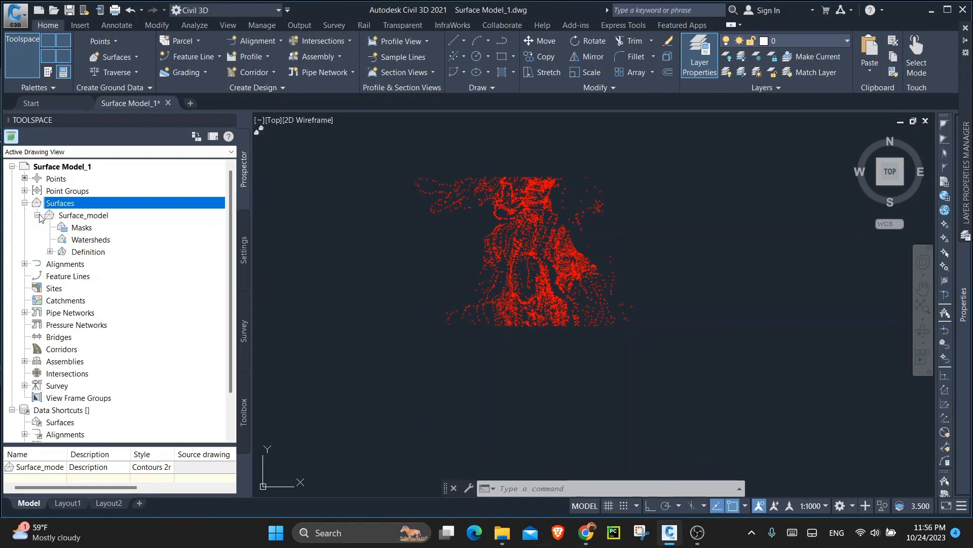
pyautogui.click(50, 252)
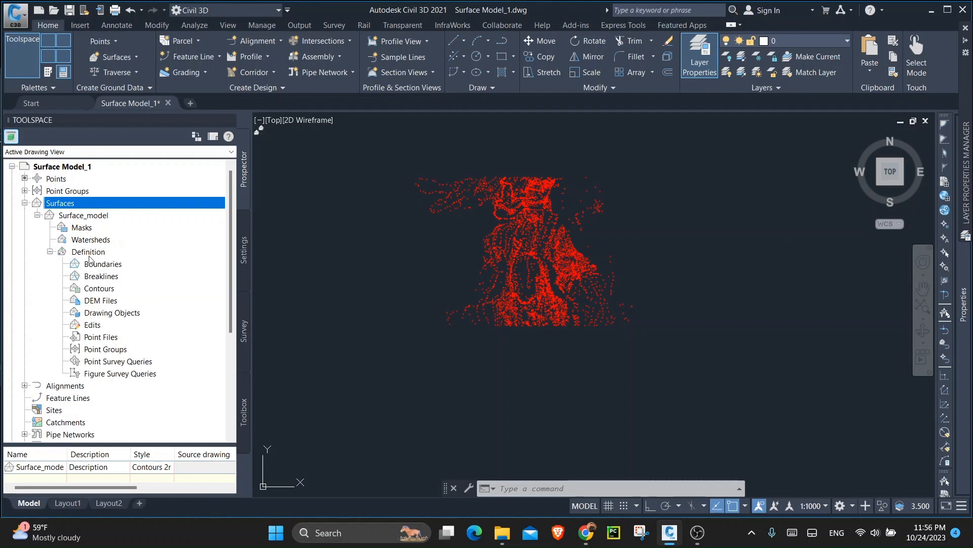
pyautogui.rightClick(110, 351)
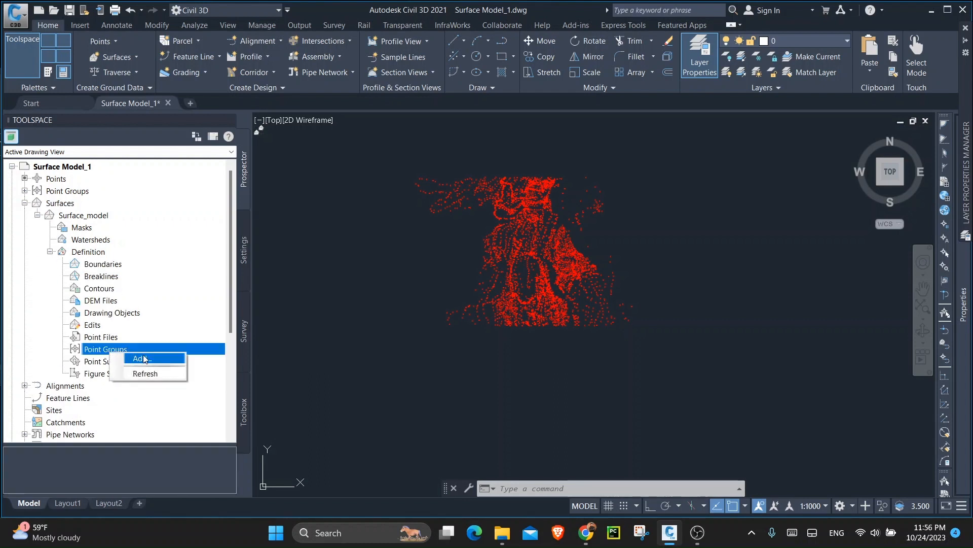
pyautogui.click(141, 359)
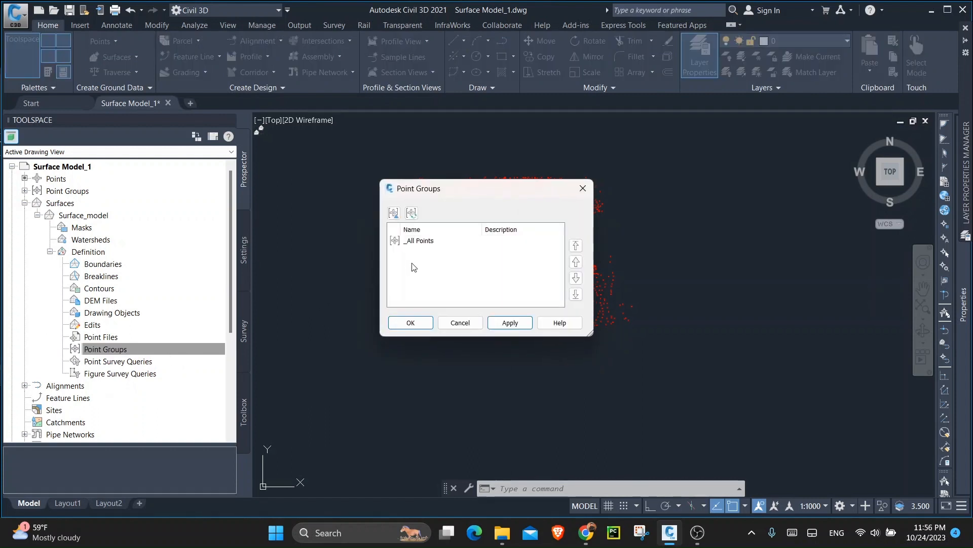
pyautogui.click(420, 242)
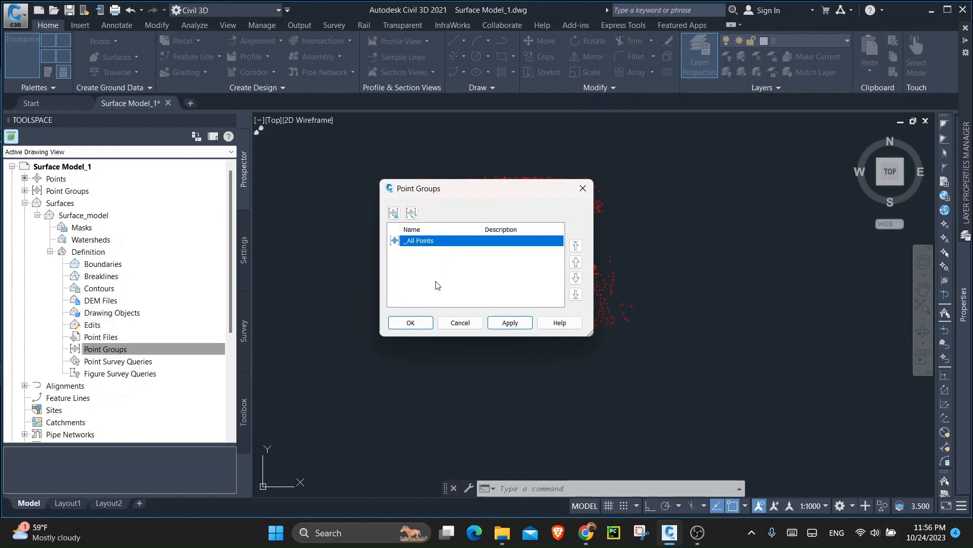
pyautogui.click(410, 325)
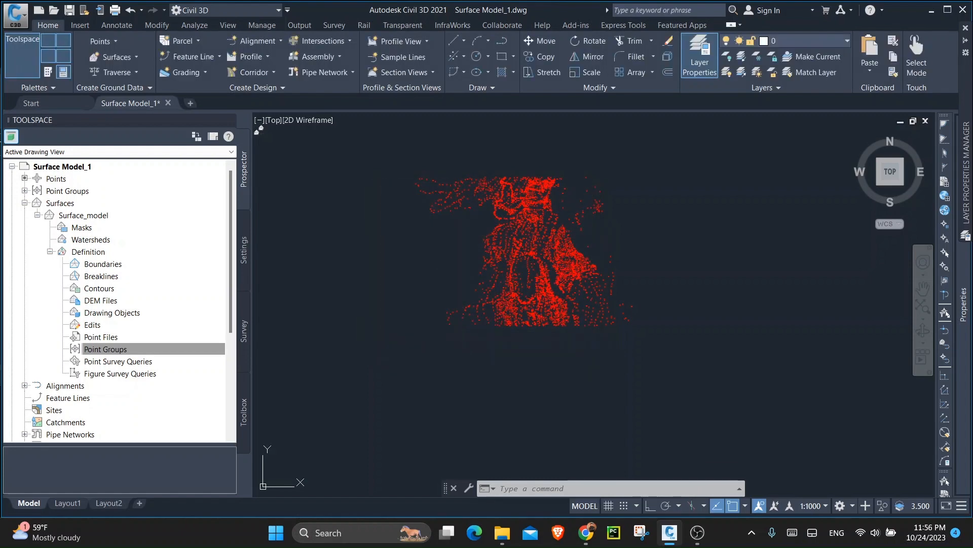
pyautogui.scroll(2, 545, 219)
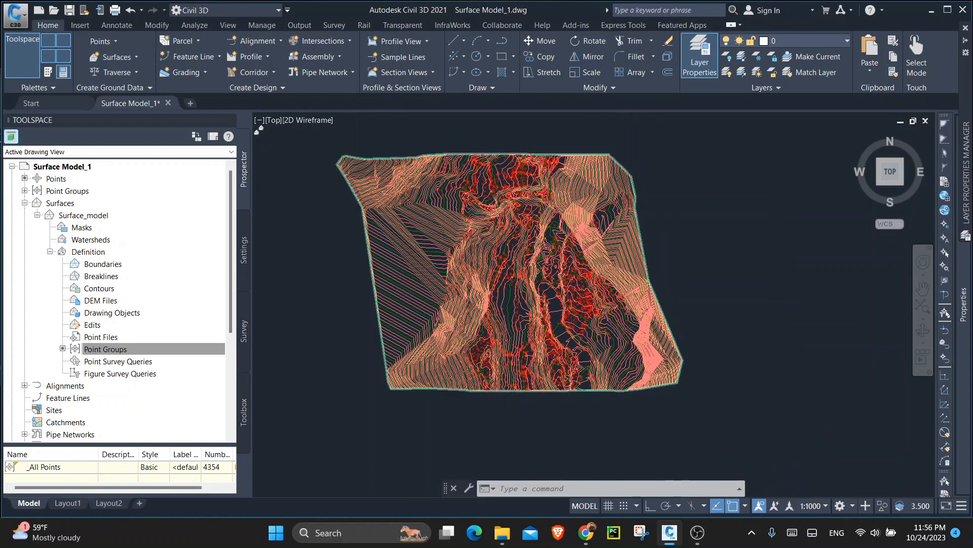
# Step: Examine the Surface_model contours across the whole site, comparing areas dense with survey points against sparsely surveyed areas along the east and west sides
pyautogui.scroll(2, 614, 175)
pyautogui.scroll(5, 476, 192)
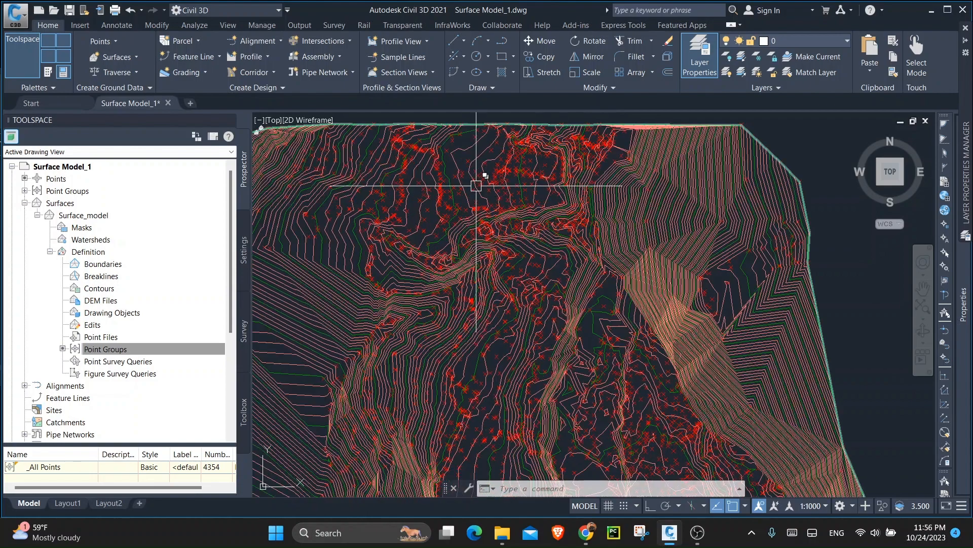
pyautogui.scroll(-5, 550, 164)
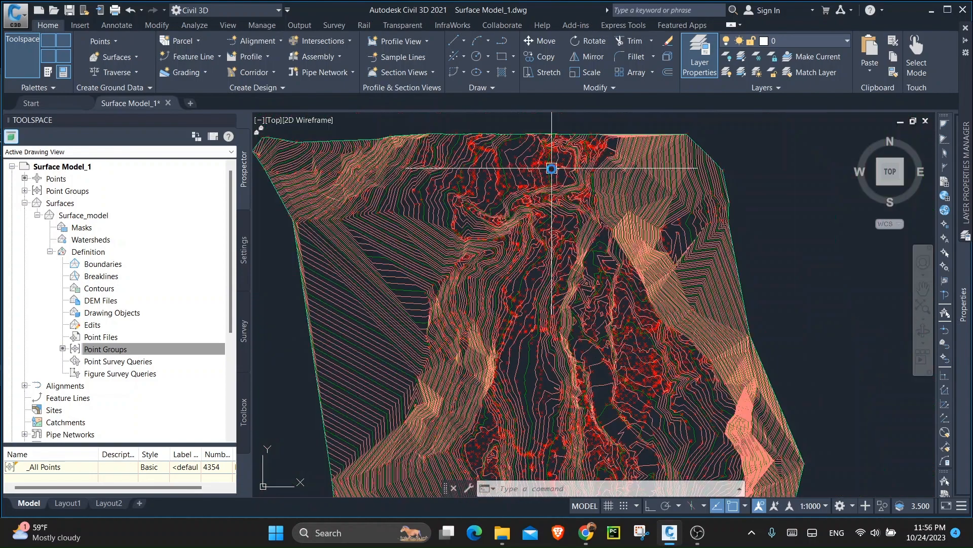
pyautogui.moveTo(523, 239); pyautogui.dragTo(567, 213, button='middle')
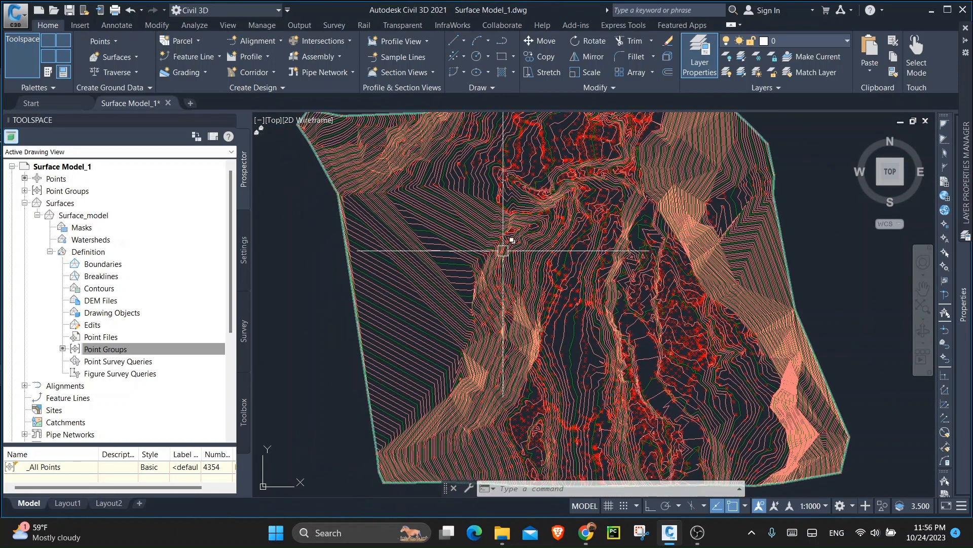
pyautogui.moveTo(478, 251); pyautogui.dragTo(543, 268, button='middle')
pyautogui.scroll(4, 530, 167)
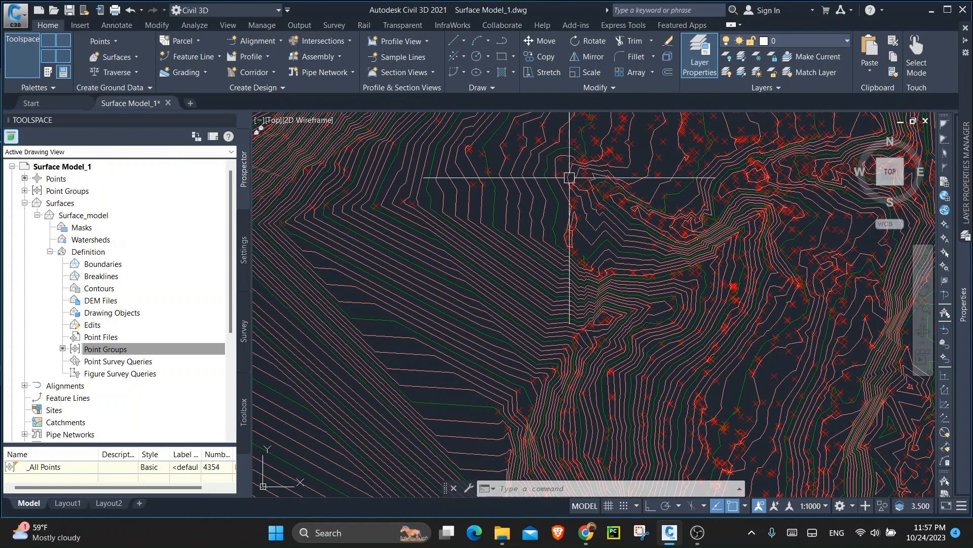
pyautogui.scroll(-2, 584, 160)
pyautogui.scroll(-2, 578, 173)
pyautogui.scroll(5, 560, 265)
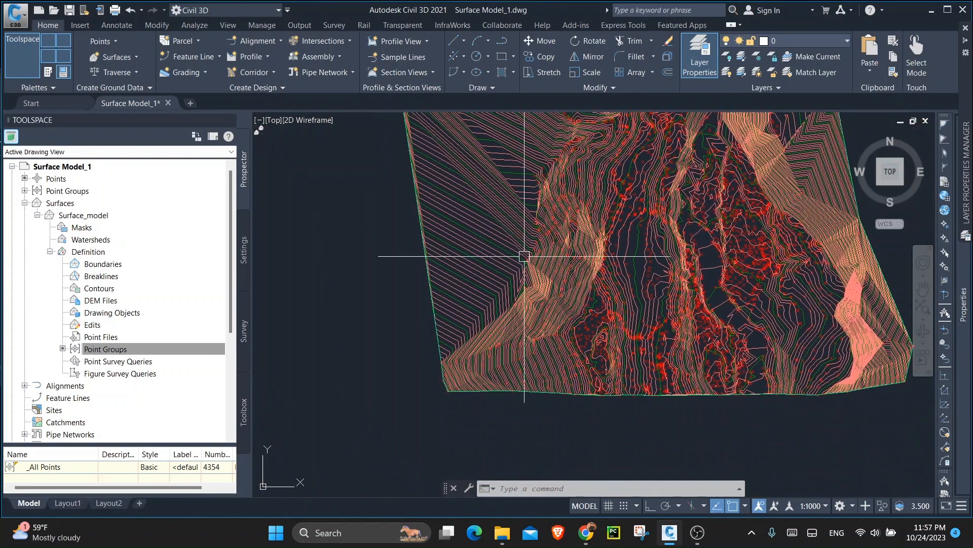
pyautogui.scroll(-6, 523, 289)
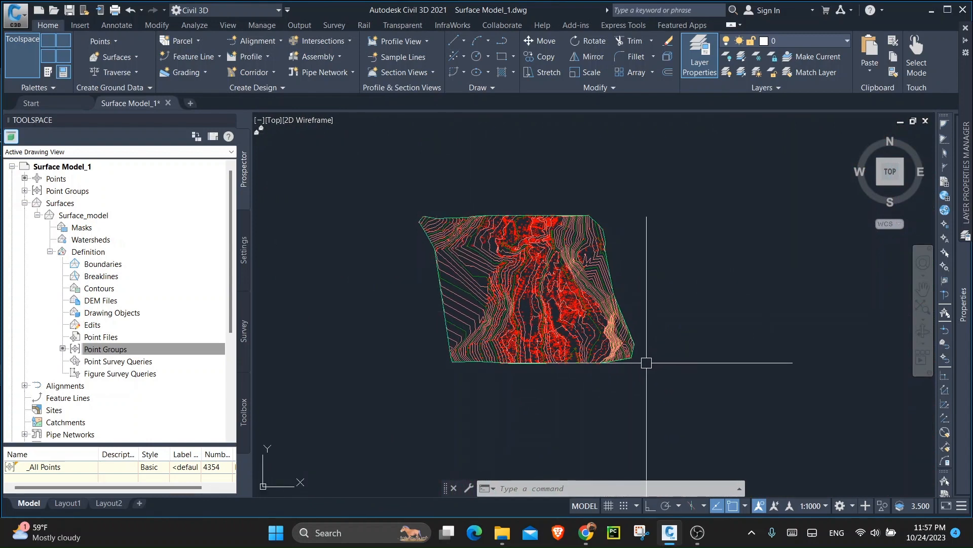
pyautogui.scroll(5, 639, 330)
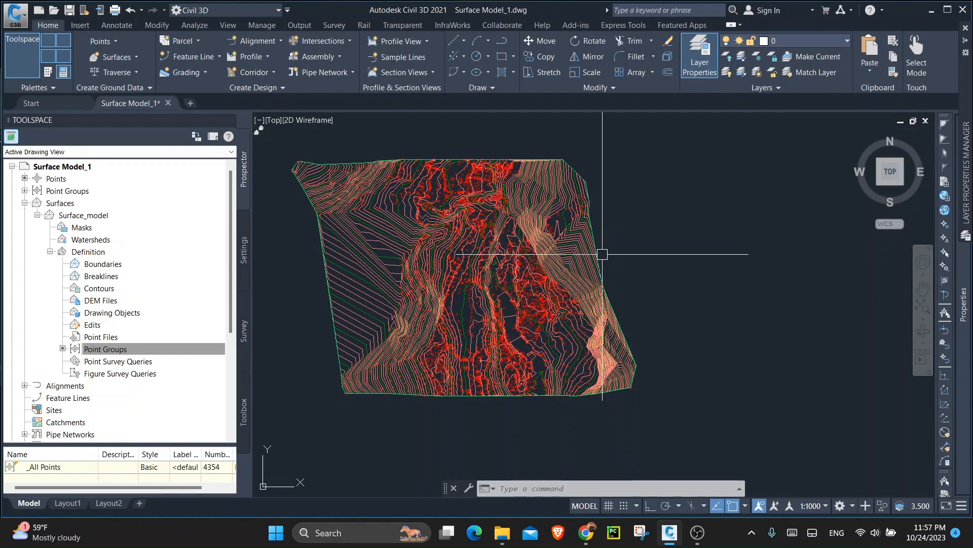
pyautogui.moveTo(576, 242); pyautogui.dragTo(578, 276, button='middle')
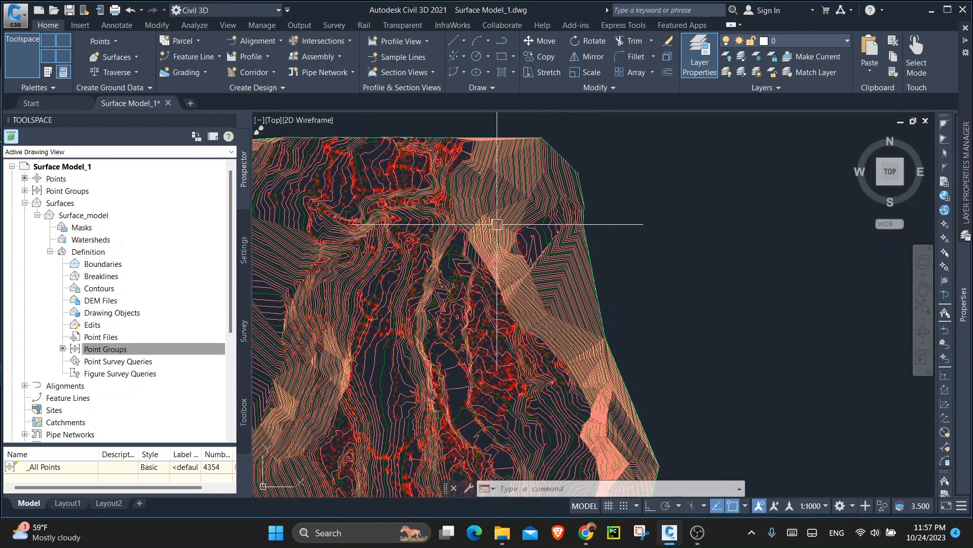
pyautogui.scroll(-3, 634, 152)
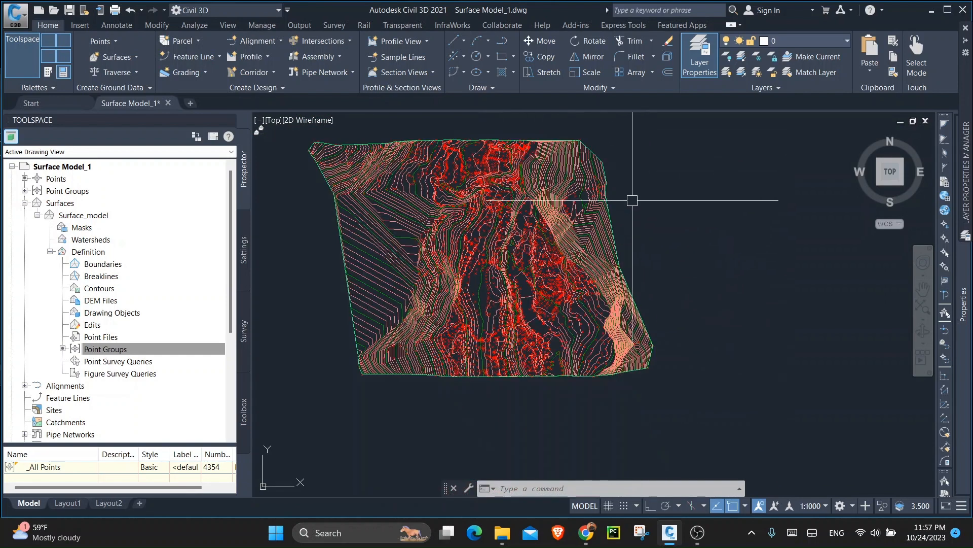
pyautogui.scroll(-1, 641, 203)
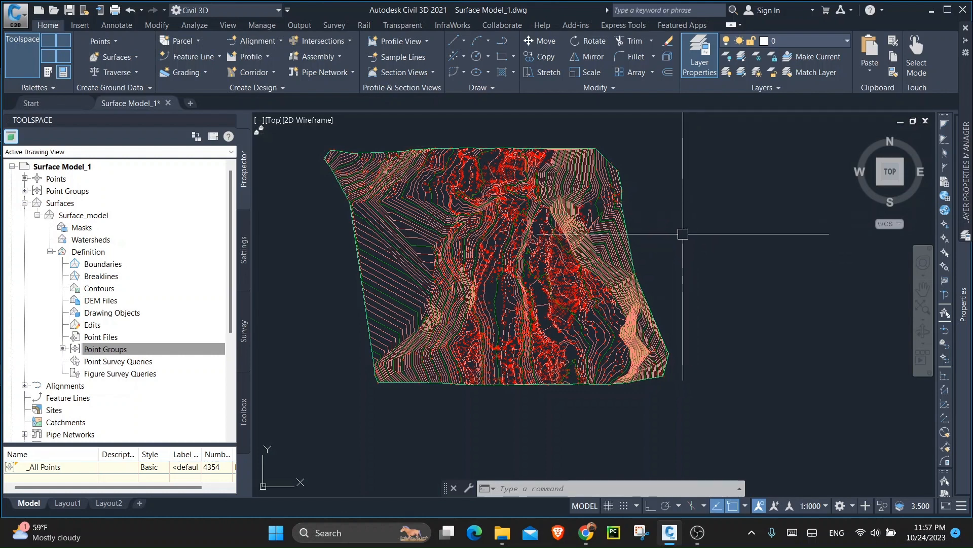
# Step: Start a boundary polyline outside the surface's northwest corner and run it just outside the north edge to the northeast corner
pyautogui.write('pl')
pyautogui.press('Return')
pyautogui.scroll(2, 314, 130)
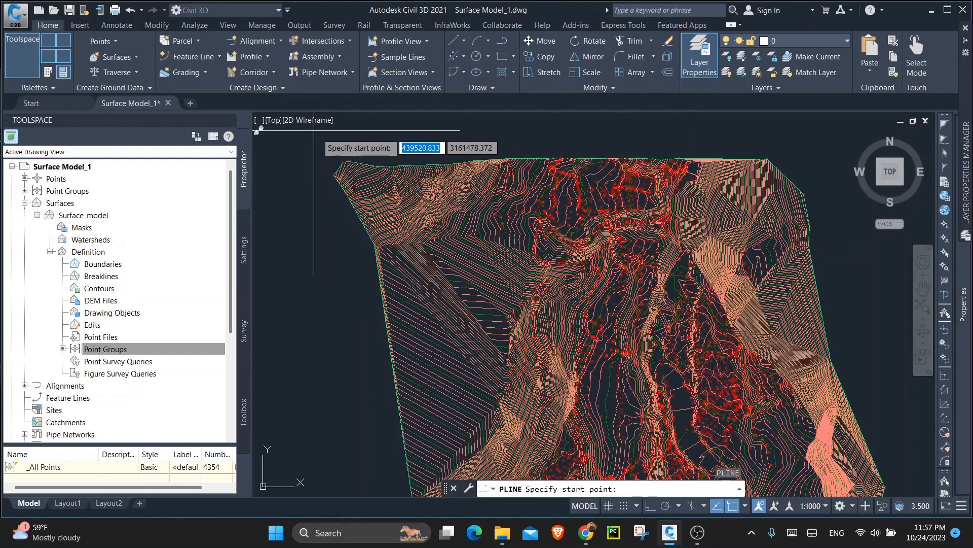
pyautogui.scroll(4, 319, 145)
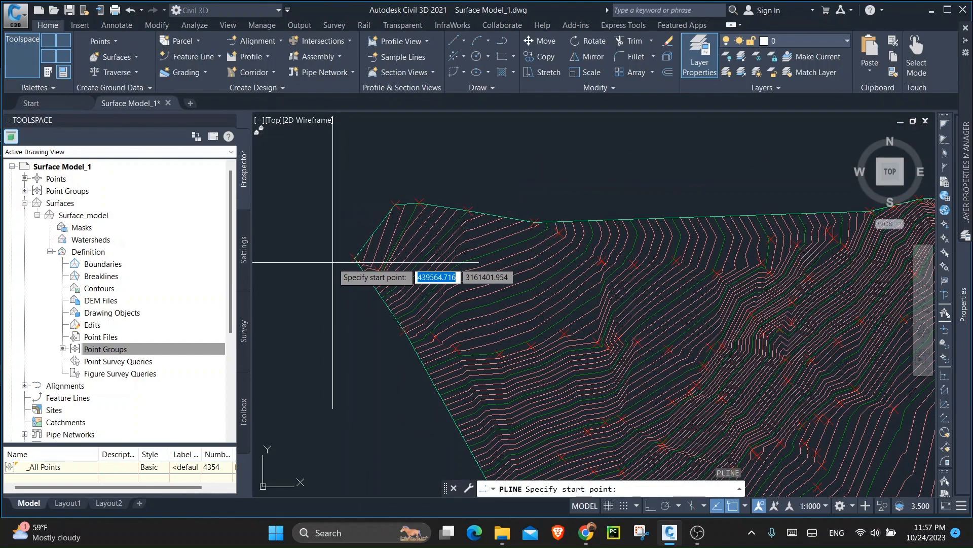
pyautogui.click(332, 262)
pyautogui.click(381, 189)
pyautogui.scroll(-4, 397, 164)
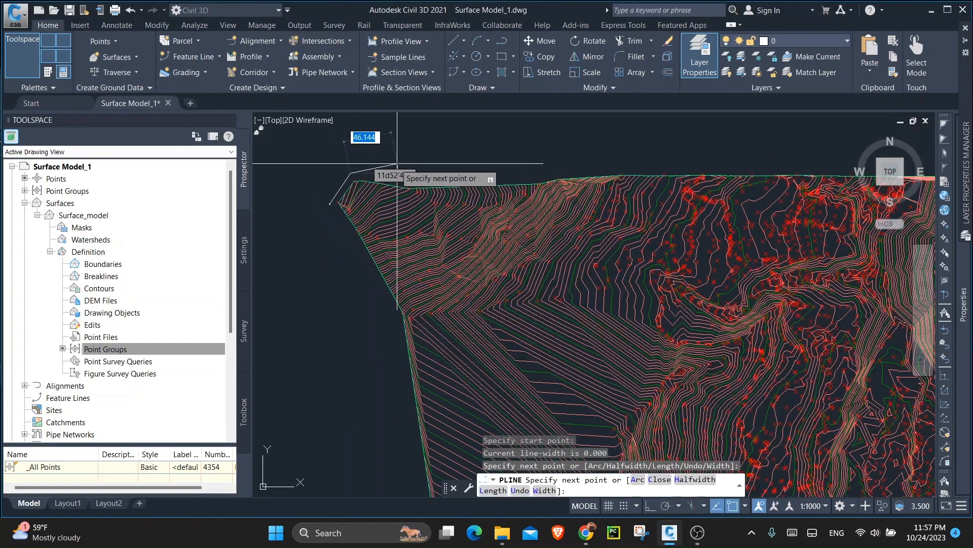
pyautogui.scroll(4, 434, 167)
pyautogui.click(397, 198)
pyautogui.scroll(-4, 397, 198)
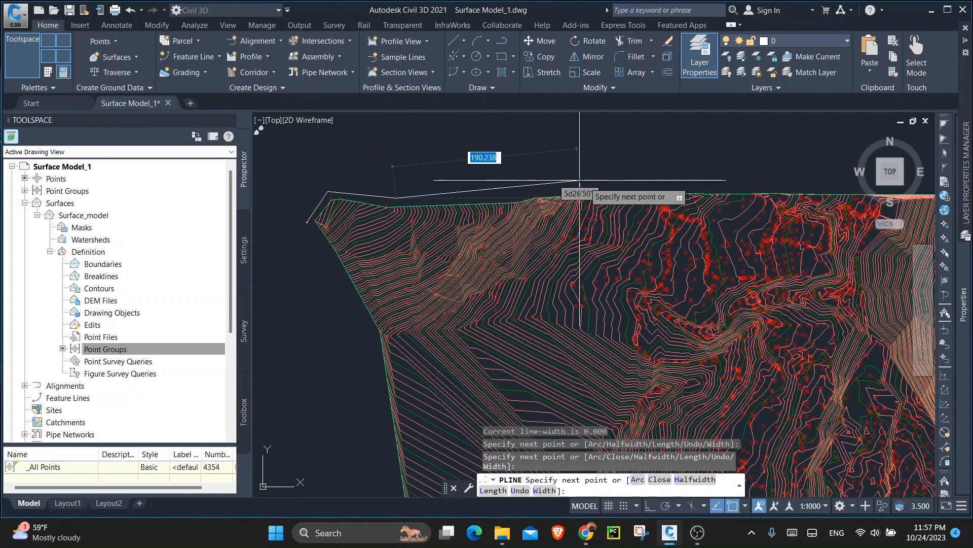
pyautogui.moveTo(577, 182); pyautogui.dragTo(435, 189, button='middle')
pyautogui.click(636, 184)
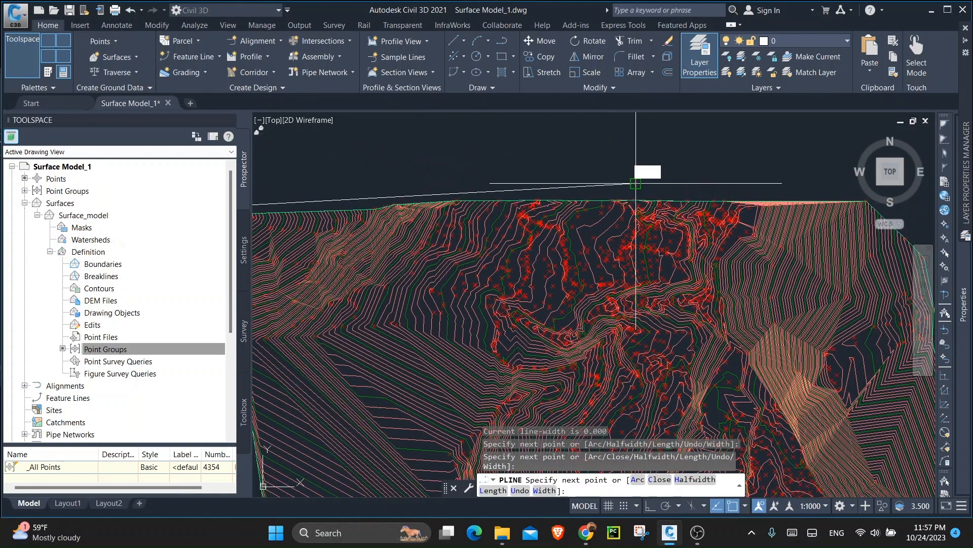
pyautogui.moveTo(636, 184); pyautogui.dragTo(416, 148, button='middle')
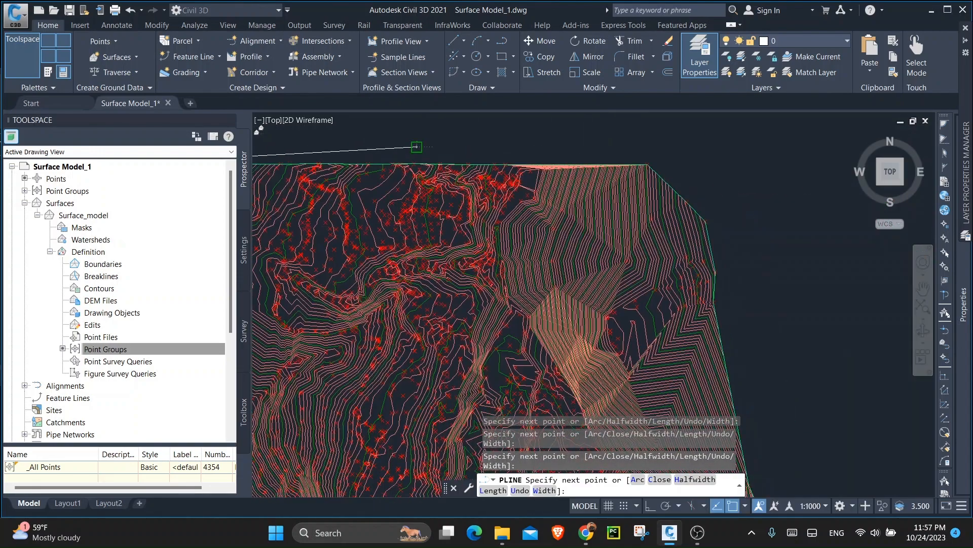
pyautogui.click(669, 160)
pyautogui.scroll(-2, 669, 160)
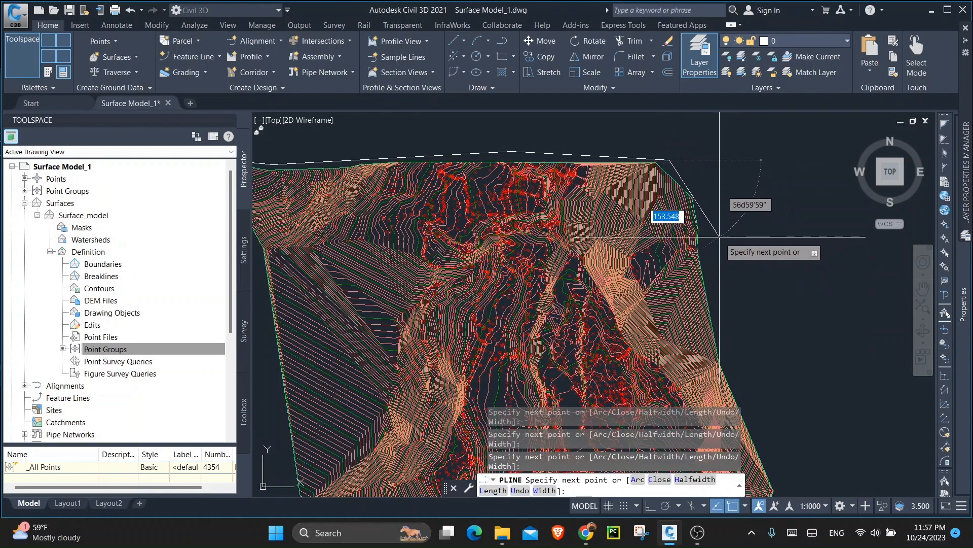
# Step: Continue the polyline around the northeast side, turn object snap off, and cut inward along the eastern slope to a point below the south edge
pyautogui.click(718, 236)
pyautogui.scroll(2, 716, 249)
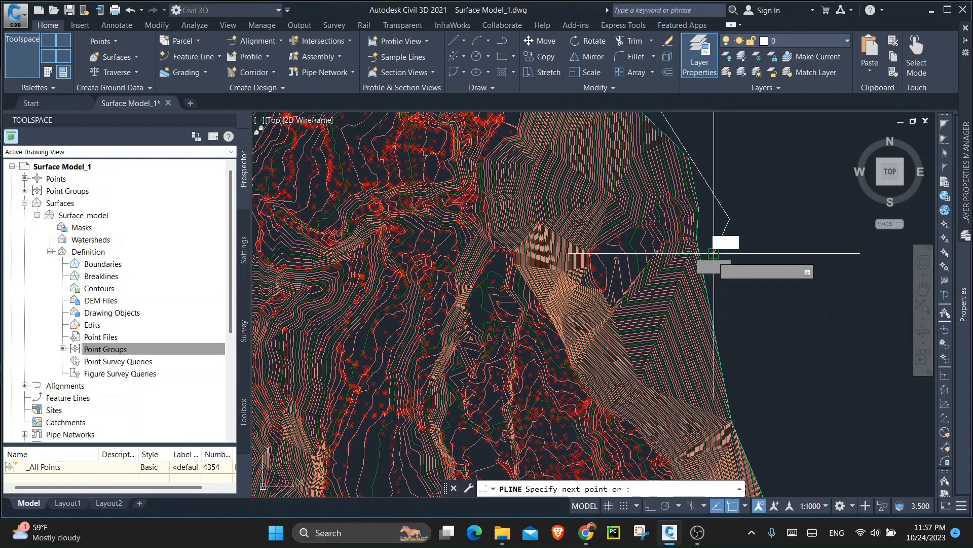
pyautogui.scroll(4, 605, 345)
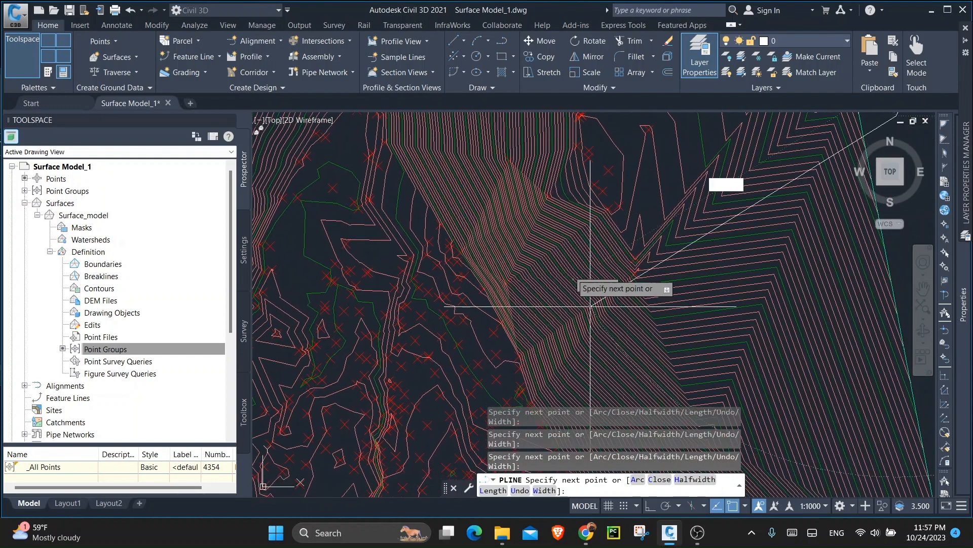
pyautogui.press('XF86AudioLowerVolume')
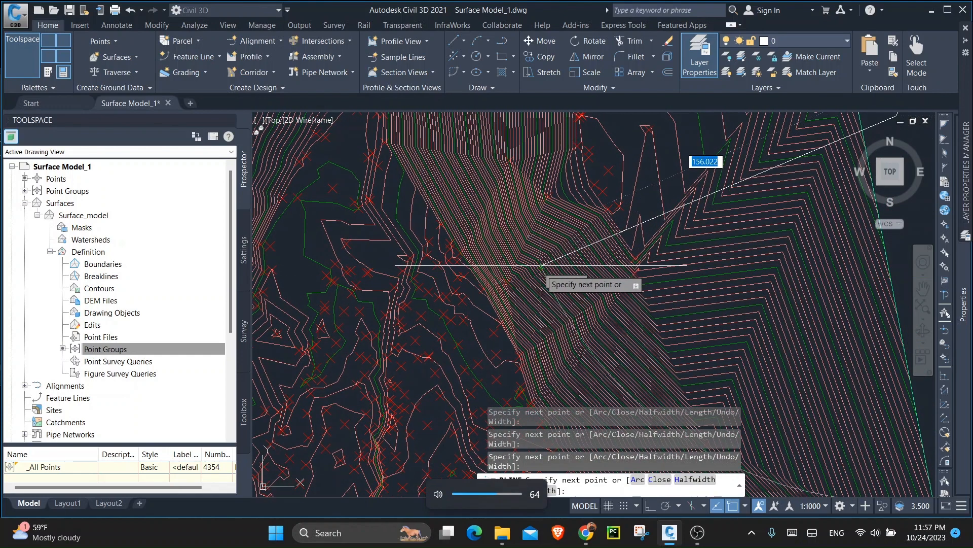
pyautogui.press('F3')
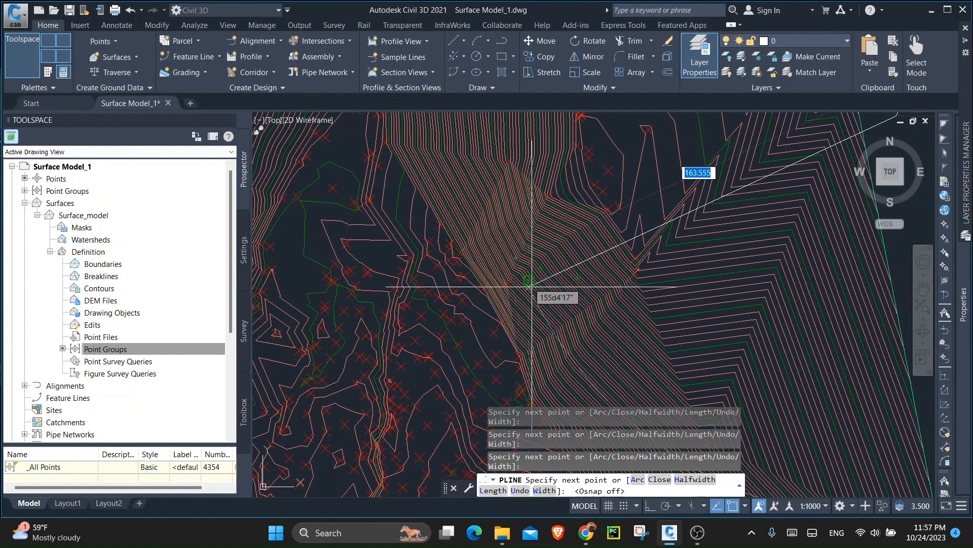
pyautogui.scroll(-3, 556, 209)
pyautogui.scroll(4, 580, 277)
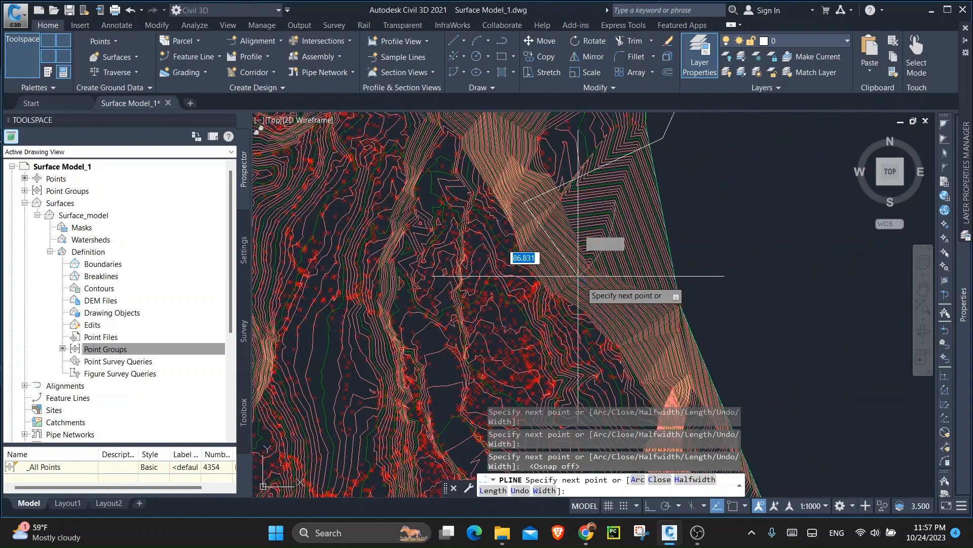
pyautogui.click(562, 291)
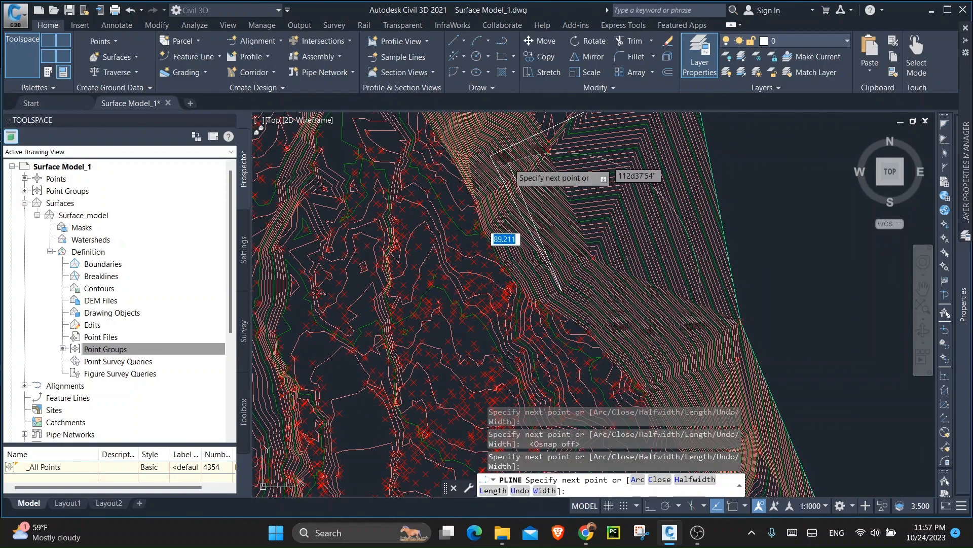
pyautogui.scroll(-2, 556, 257)
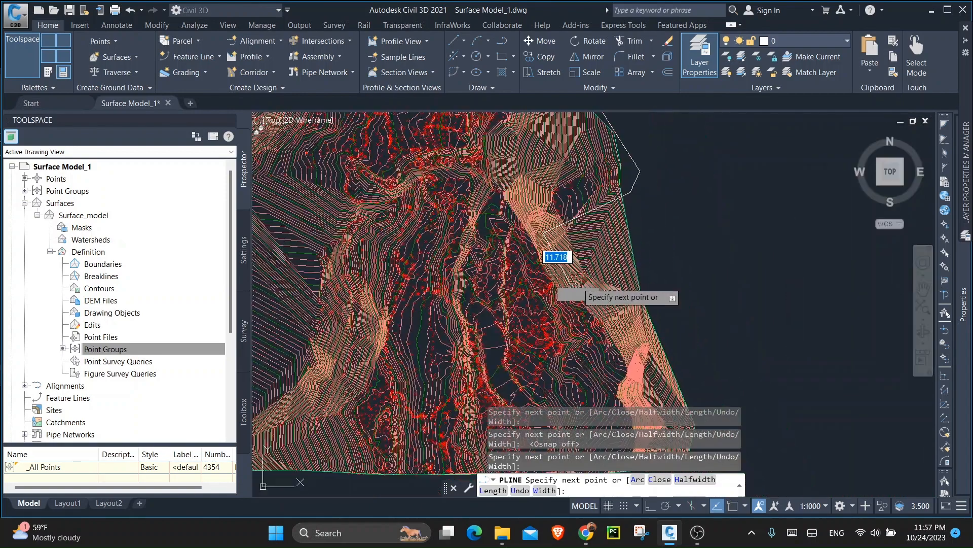
pyautogui.click(623, 325)
pyautogui.moveTo(623, 325); pyautogui.dragTo(615, 174, button='middle')
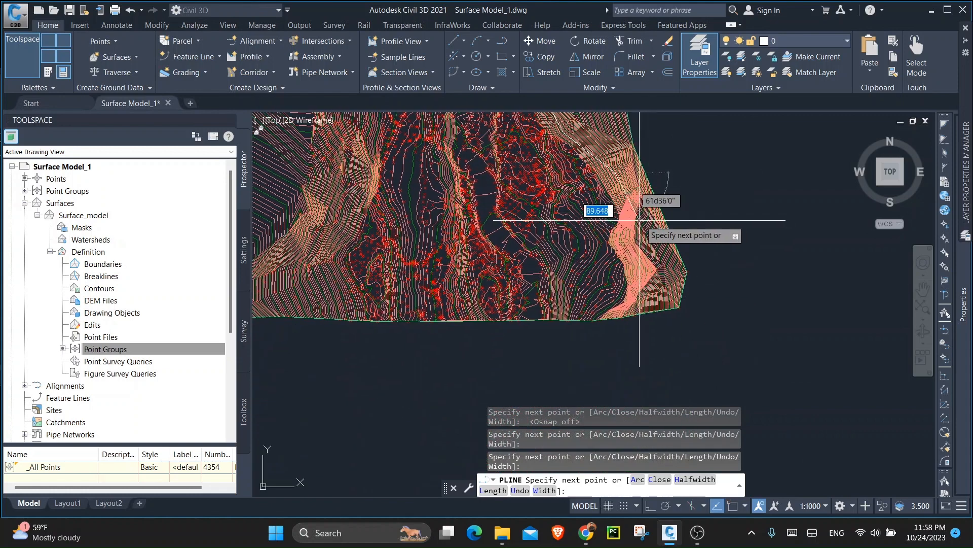
pyautogui.click(612, 338)
# Step: Extend the boundary polyline westward below the south edge and around the outside of the southwest corner
pyautogui.scroll(-2, 612, 338)
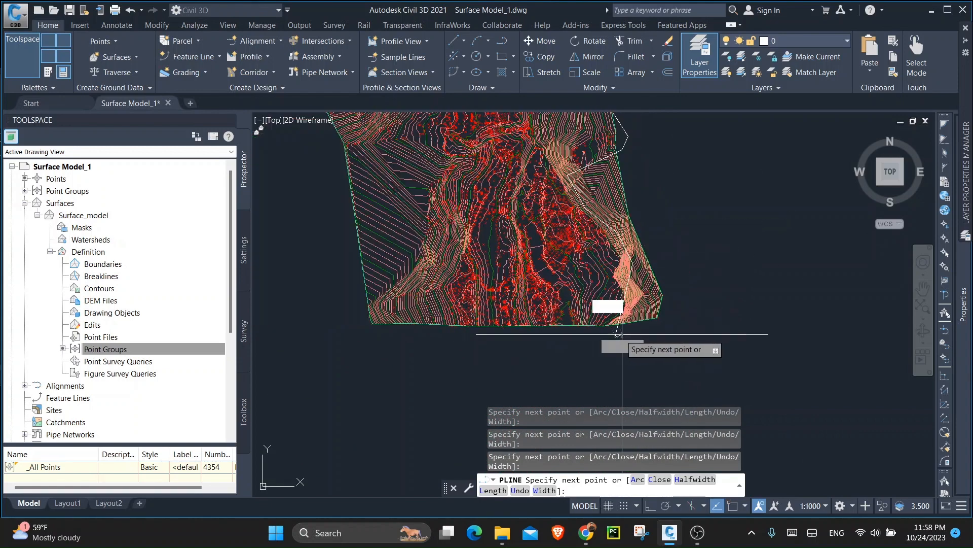
pyautogui.scroll(2, 411, 337)
pyautogui.click(329, 337)
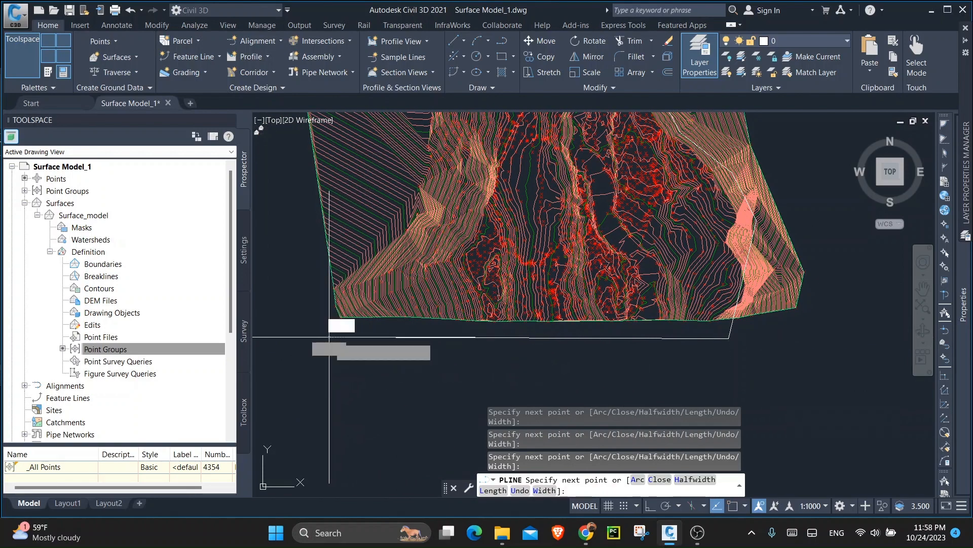
pyautogui.click(312, 276)
# Step: Route the polyline inward to exclude the sparse western area, bring it back outside the northwest edge, and close it at its start point
pyautogui.moveTo(389, 237); pyautogui.dragTo(387, 374, button='middle')
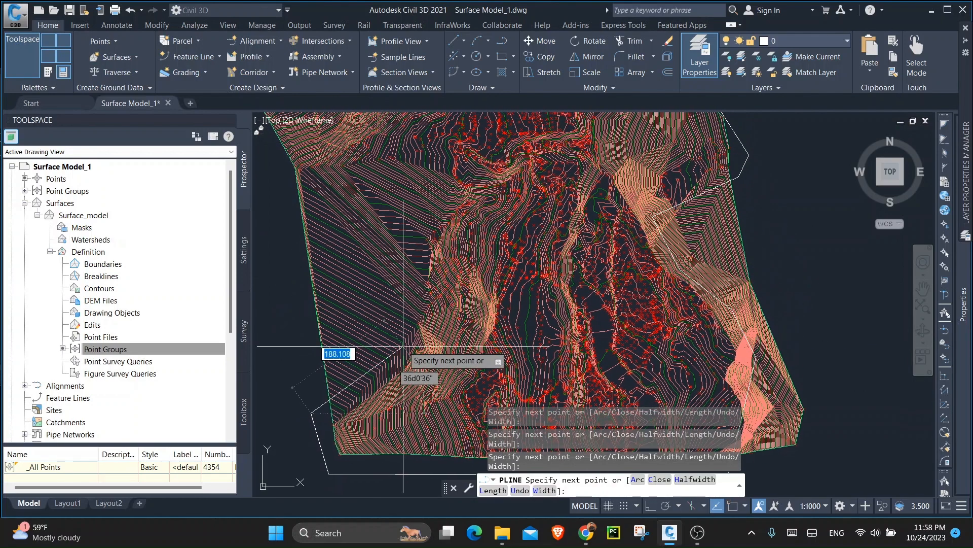
pyautogui.click(407, 323)
pyautogui.click(435, 207)
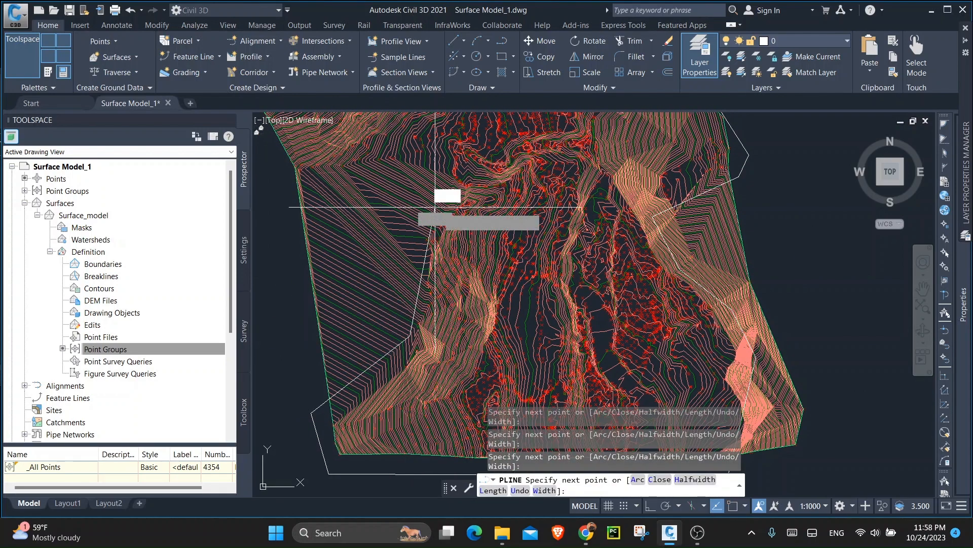
pyautogui.click(452, 154)
pyautogui.moveTo(452, 153); pyautogui.dragTo(576, 252, button='middle')
pyautogui.click(403, 279)
pyautogui.click(375, 229)
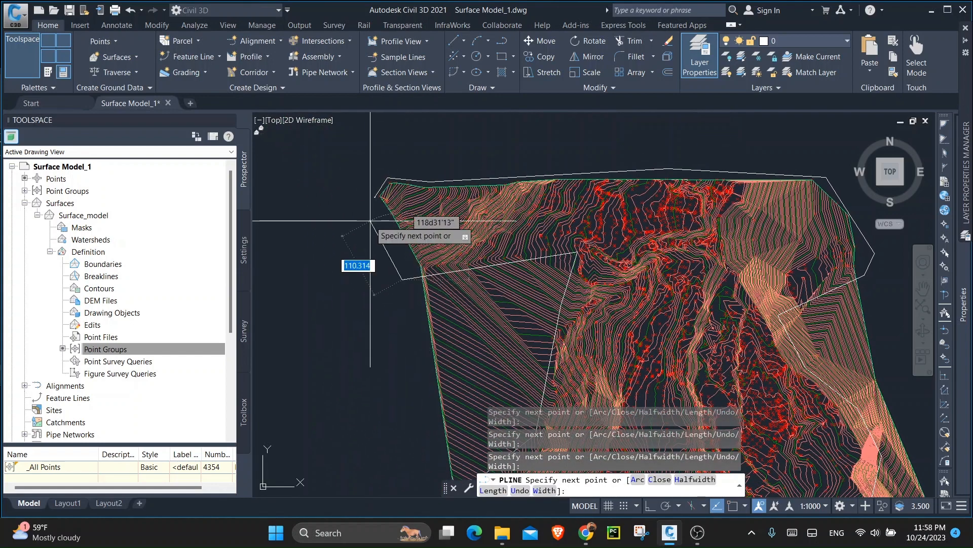
pyautogui.write('c')
pyautogui.press('Return')
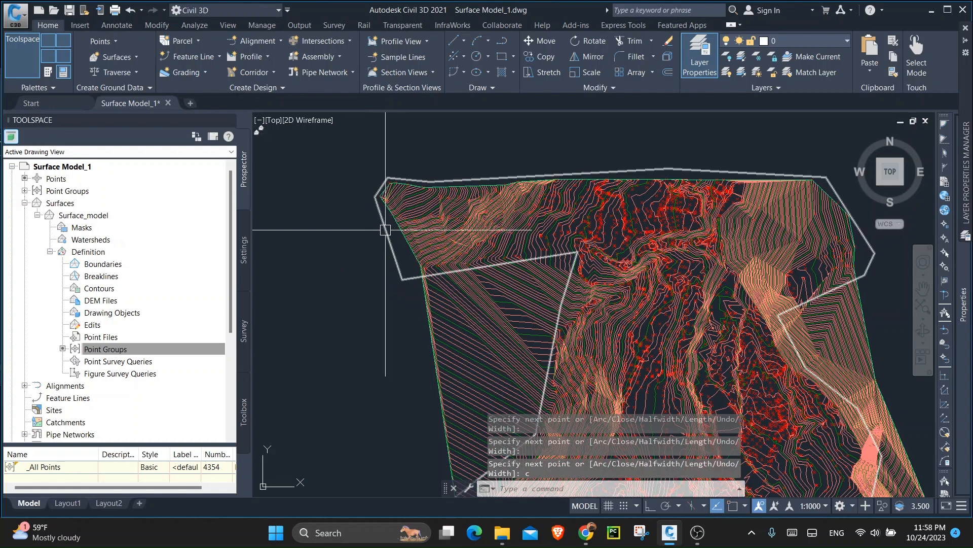
# Step: Select the closed boundary polyline to check its outline around the surface, and clear the selection
pyautogui.scroll(-4, 350, 203)
pyautogui.scroll(3, 469, 264)
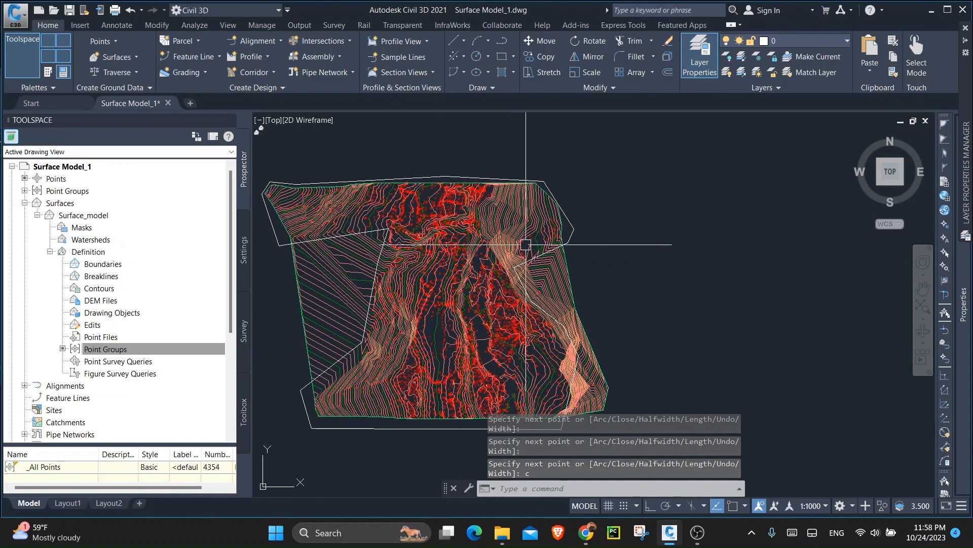
pyautogui.click(588, 215)
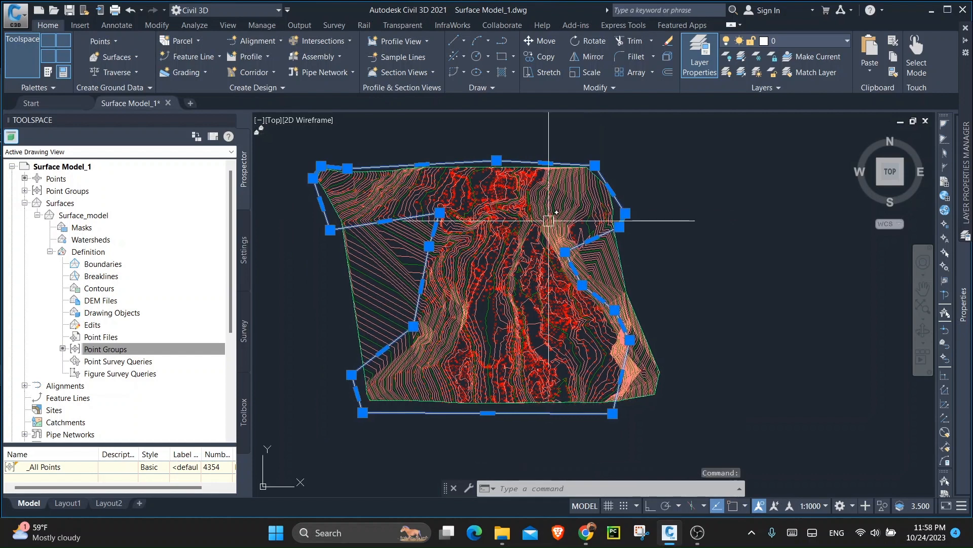
pyautogui.press('Escape')
pyautogui.press('Escape')
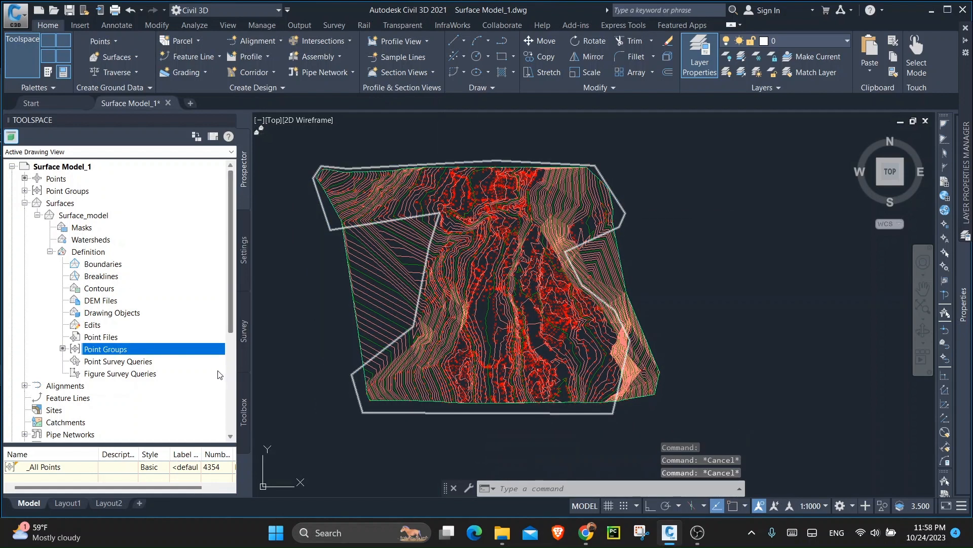
# Step: Add a non-destructive outer boundary named Boundary to Surface_model from the closed polyline, with a 1.000m mid-ordinate distance
pyautogui.click(101, 267)
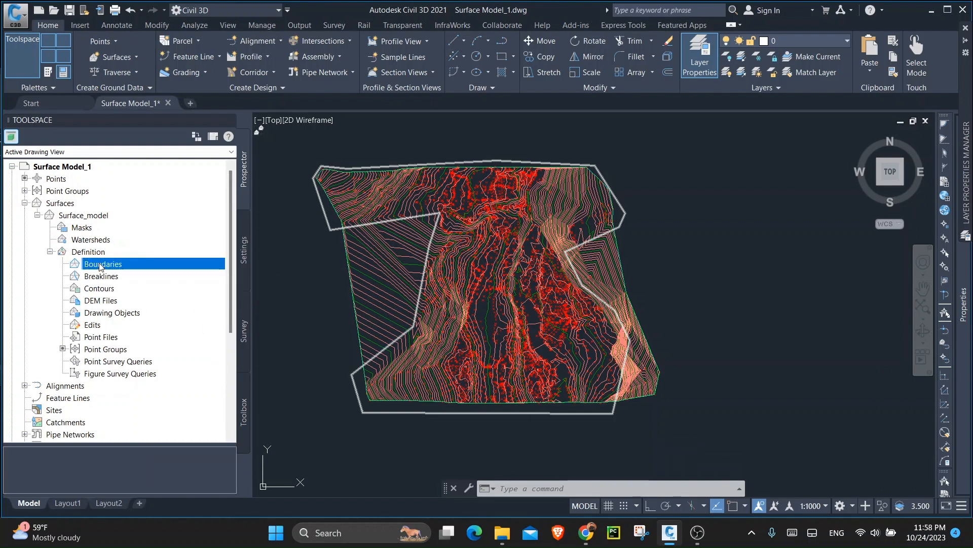
pyautogui.click(133, 269)
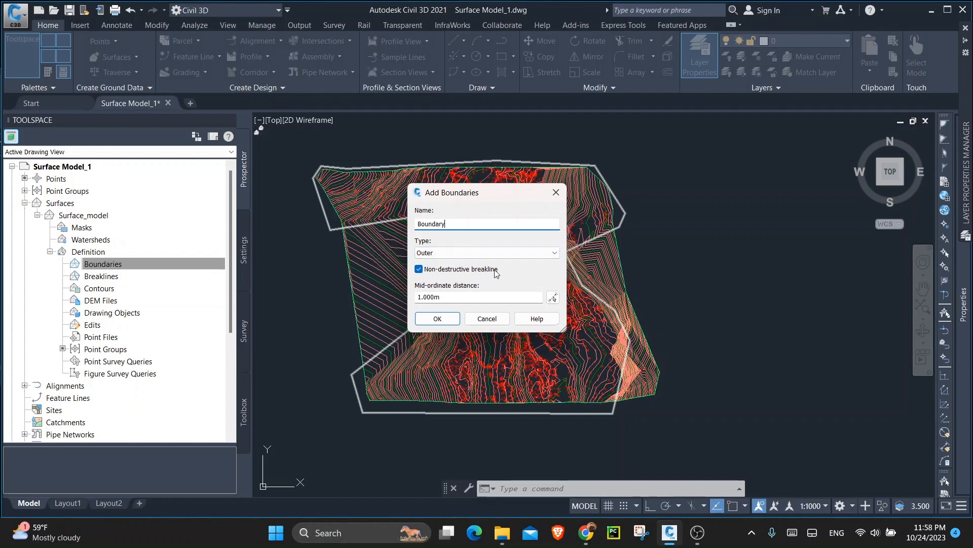
pyautogui.click(438, 319)
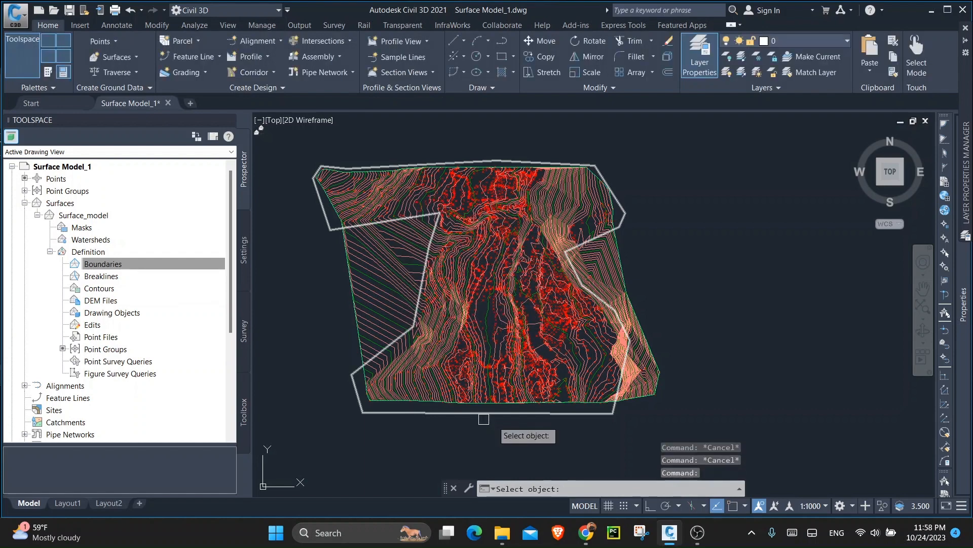
pyautogui.click(405, 412)
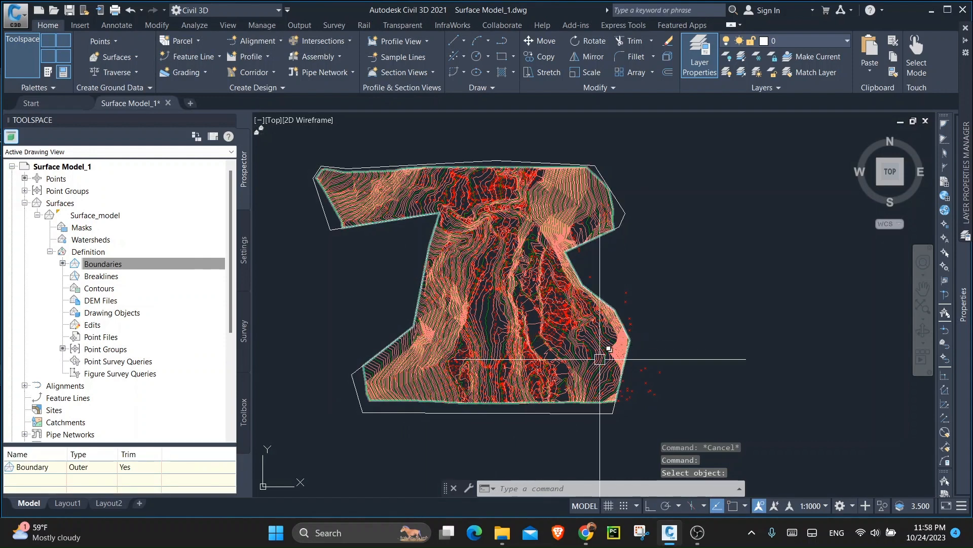
# Step: Select the boundary polyline and move the innermost vertex of its eastern notch outward, away from the steep slope
pyautogui.moveTo(506, 311); pyautogui.dragTo(524, 275, button='middle')
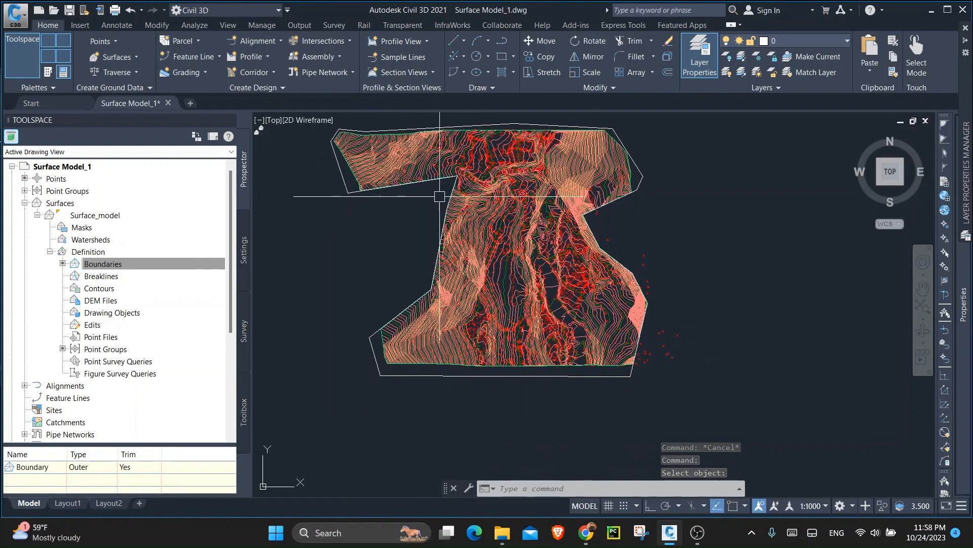
pyautogui.moveTo(374, 212); pyautogui.dragTo(379, 251, button='middle')
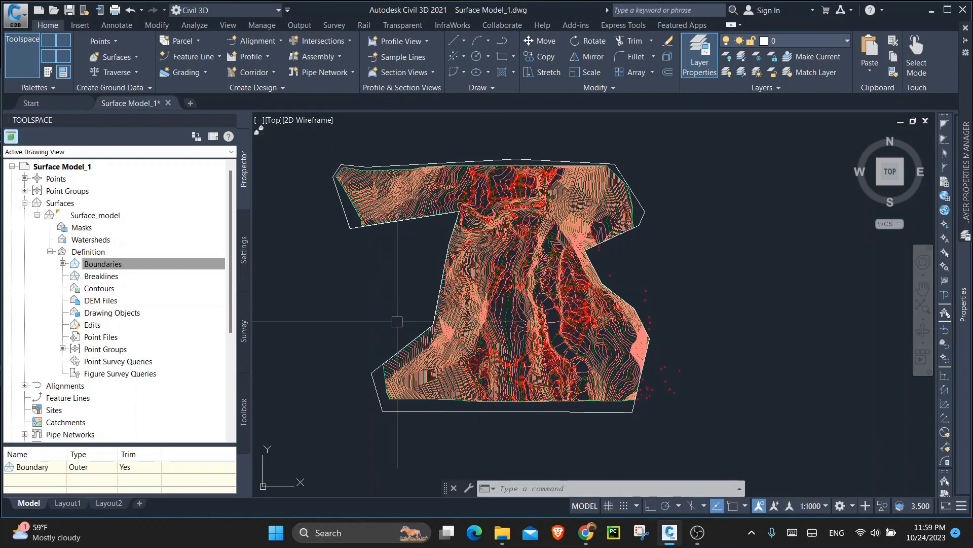
pyautogui.moveTo(641, 304); pyautogui.dragTo(612, 276, button='middle')
pyautogui.moveTo(631, 334); pyautogui.dragTo(550, 320, button='middle')
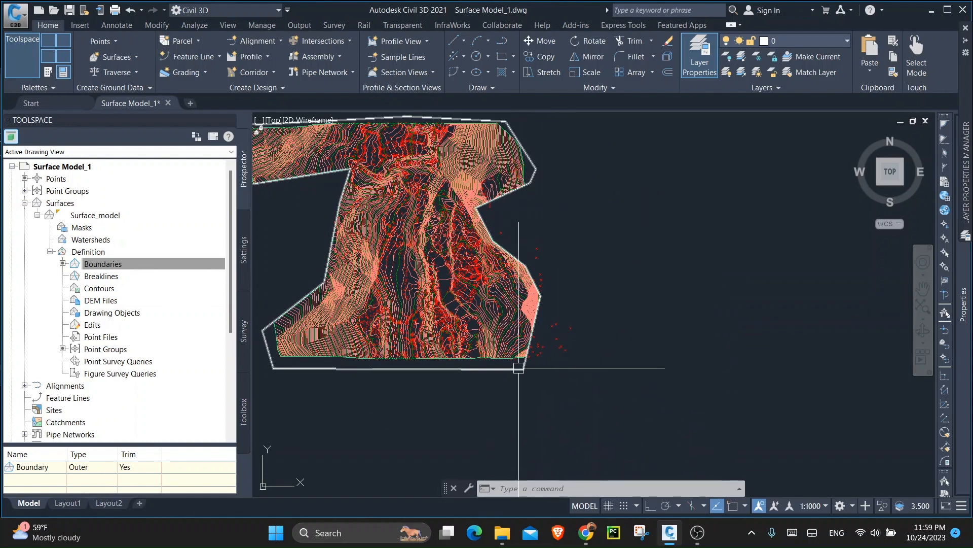
pyautogui.scroll(3, 512, 373)
pyautogui.click(501, 369)
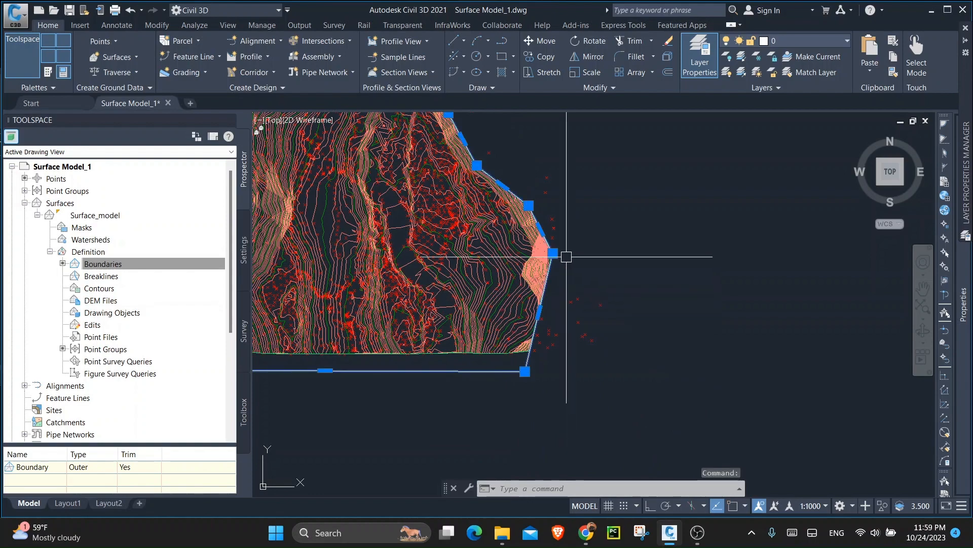
pyautogui.moveTo(519, 168); pyautogui.dragTo(500, 275, button='middle')
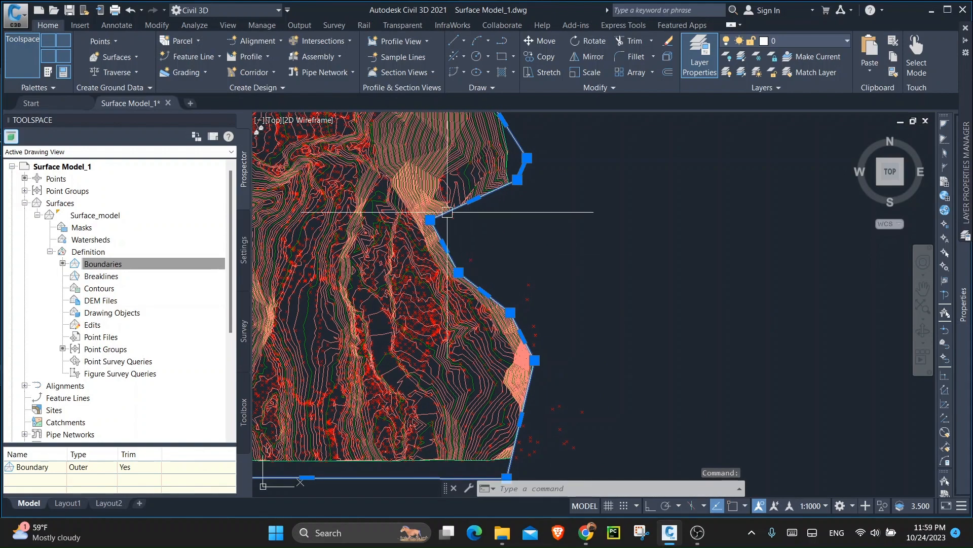
pyautogui.click(430, 219)
pyautogui.scroll(2, 458, 215)
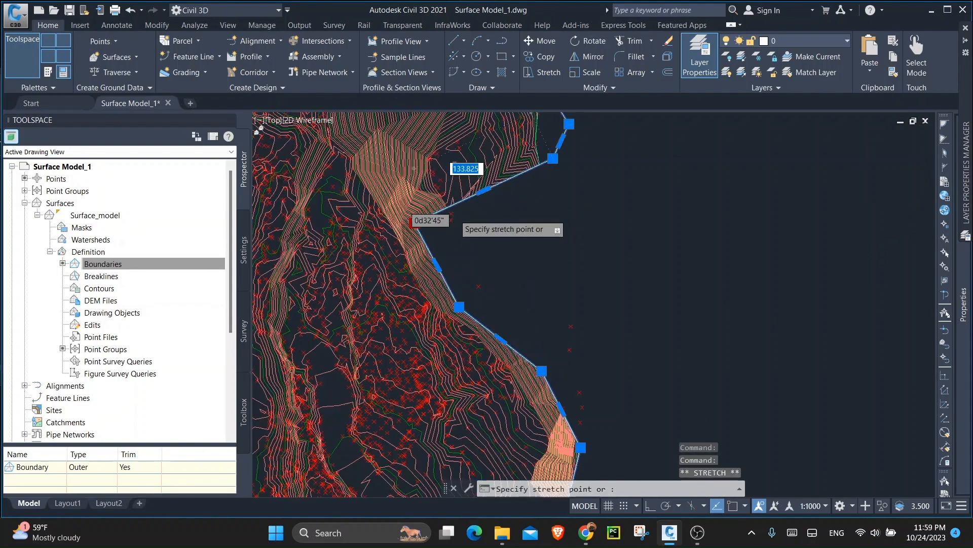
pyautogui.click(485, 208)
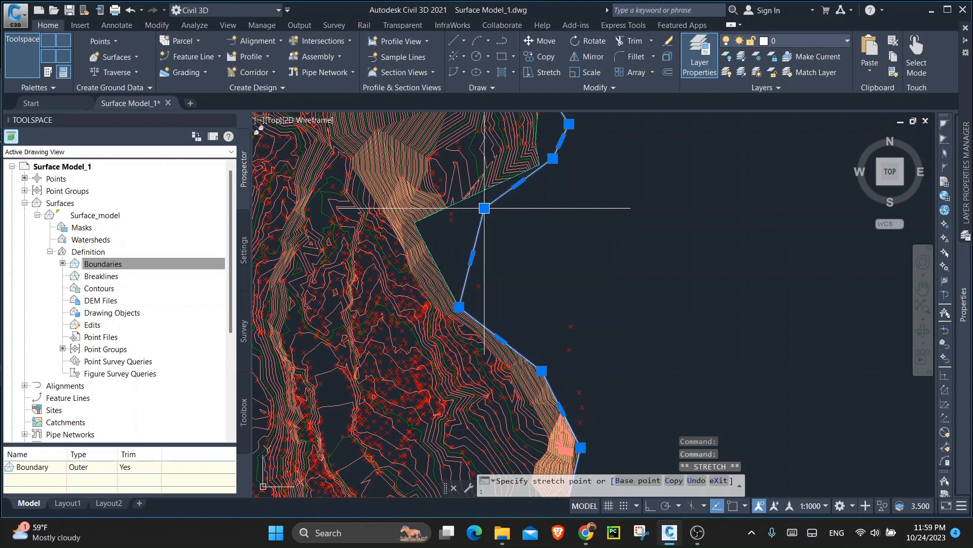
# Step: Move the next three vertices along the polyline's eastern side outward so the nearby excluded survey points fall inside
pyautogui.click(459, 307)
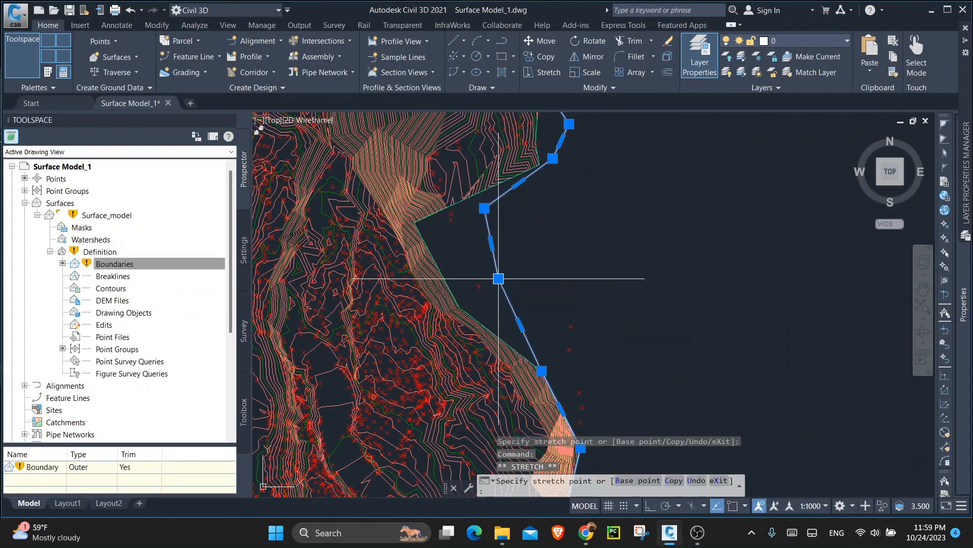
pyautogui.click(498, 279)
pyautogui.click(541, 371)
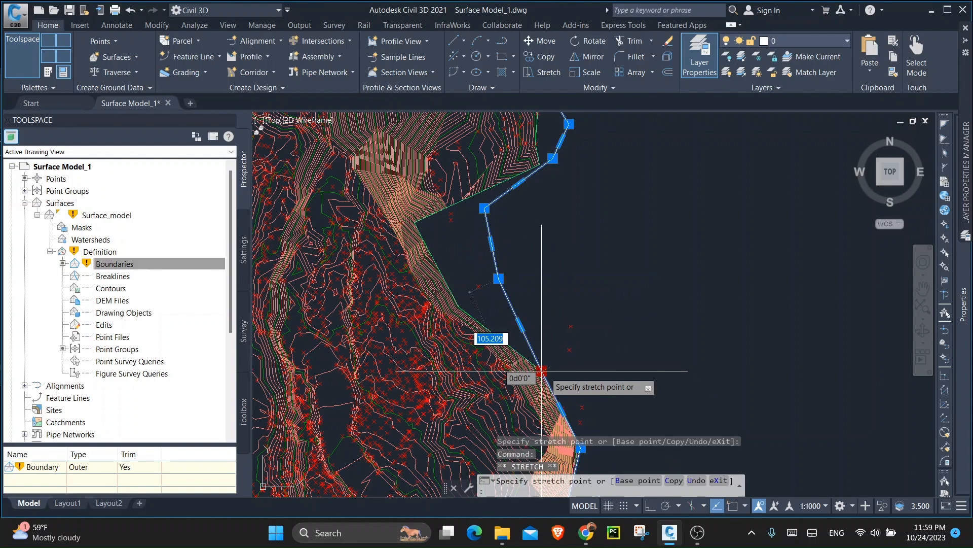
pyautogui.click(581, 320)
pyautogui.scroll(-2, 603, 275)
pyautogui.moveTo(588, 383); pyautogui.dragTo(573, 269, button='middle')
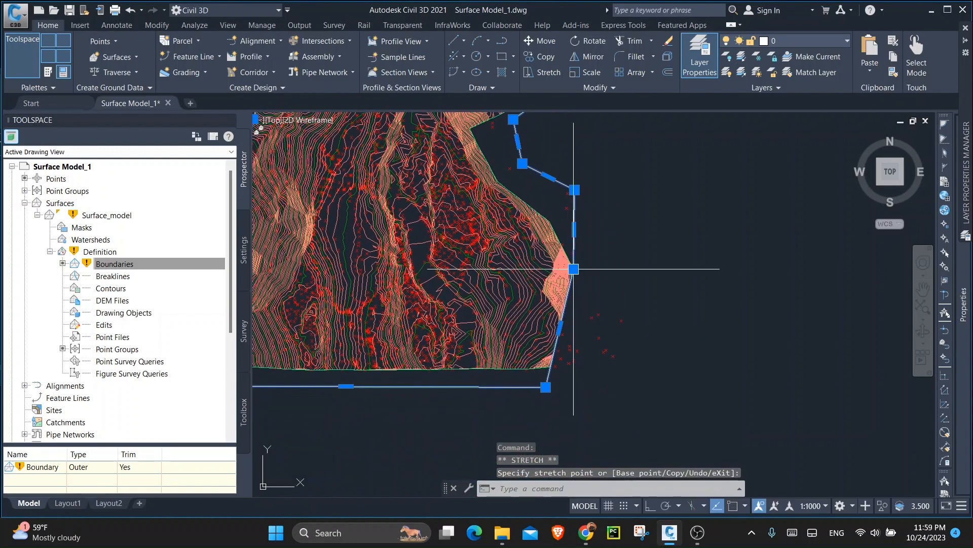
pyautogui.scroll(2, 573, 269)
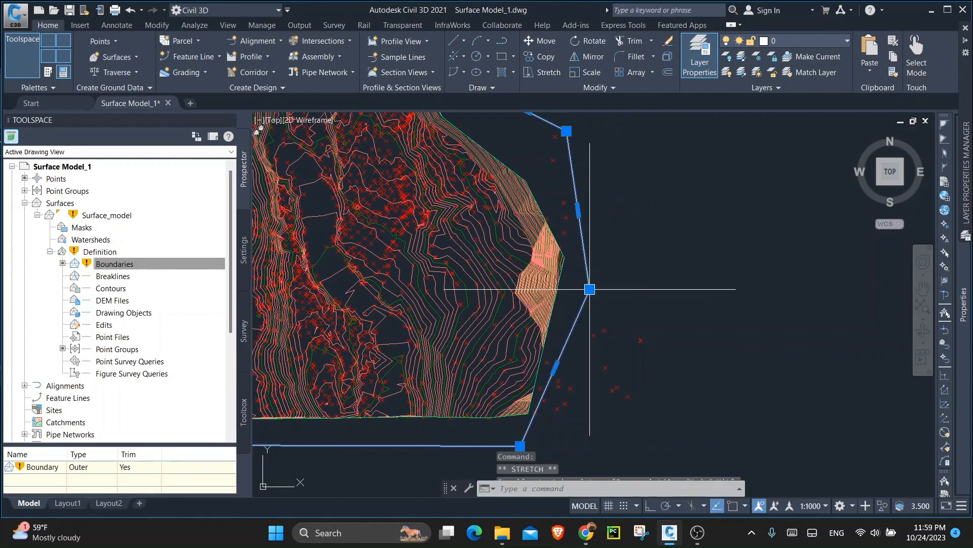
# Step: Add two vertices to the polyline's southeast segment, placing them outside the scattered survey points, and clear the selection
pyautogui.moveTo(558, 377)
pyautogui.click(591, 404)
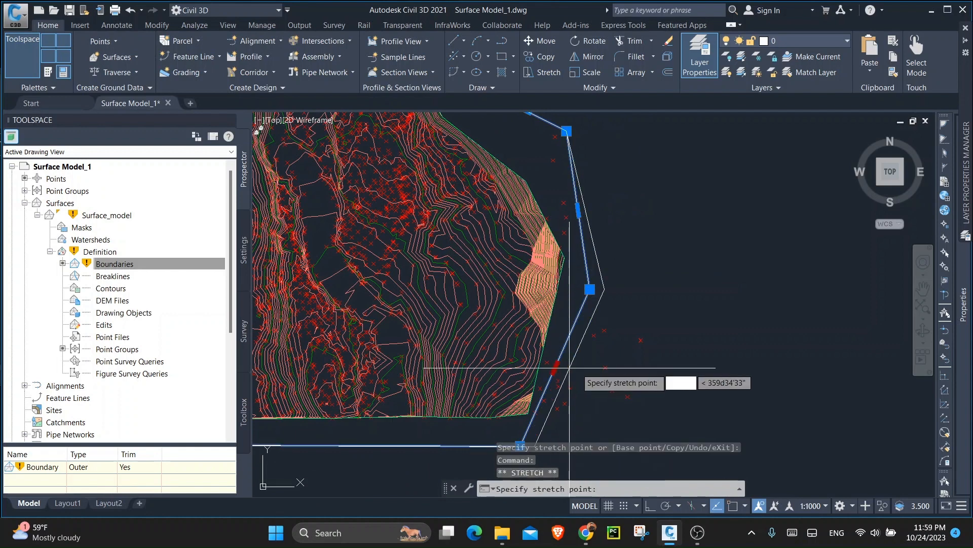
pyautogui.click(660, 338)
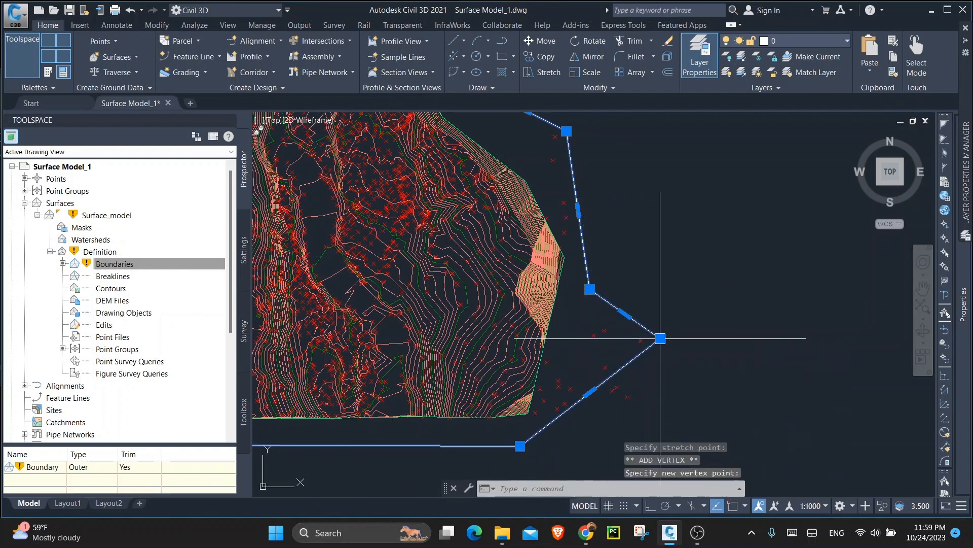
pyautogui.moveTo(590, 392)
pyautogui.click(627, 414)
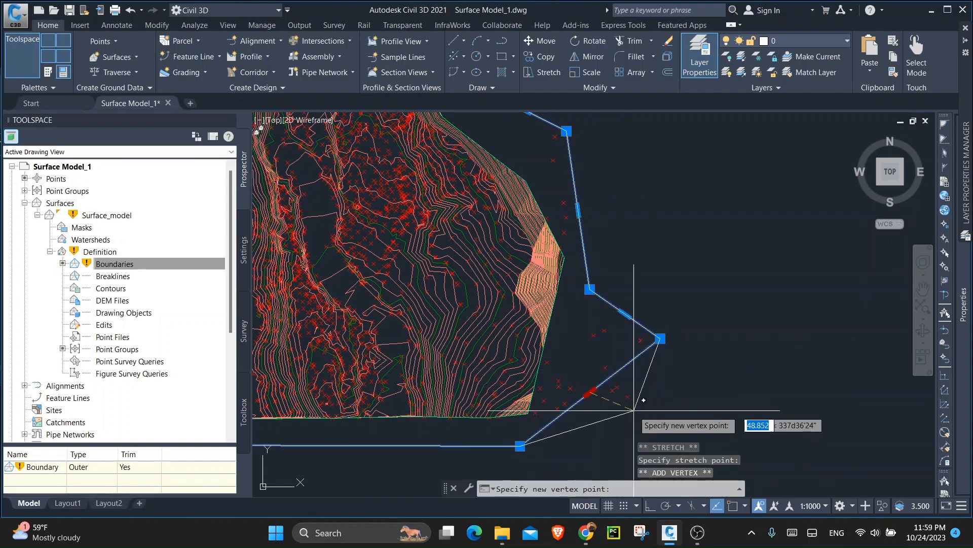
pyautogui.click(634, 410)
pyautogui.scroll(-4, 616, 263)
pyautogui.moveTo(553, 259); pyautogui.dragTo(568, 324, button='middle')
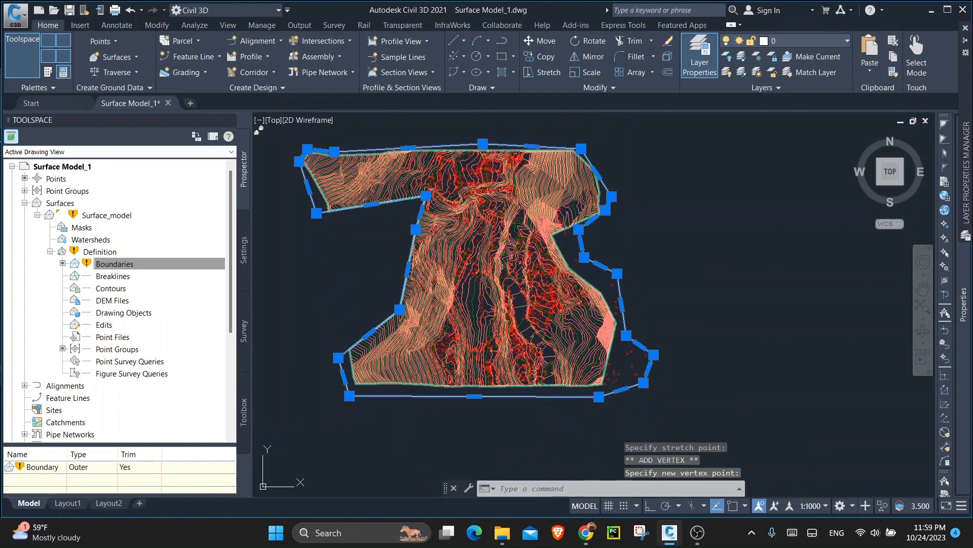
pyautogui.press('Escape')
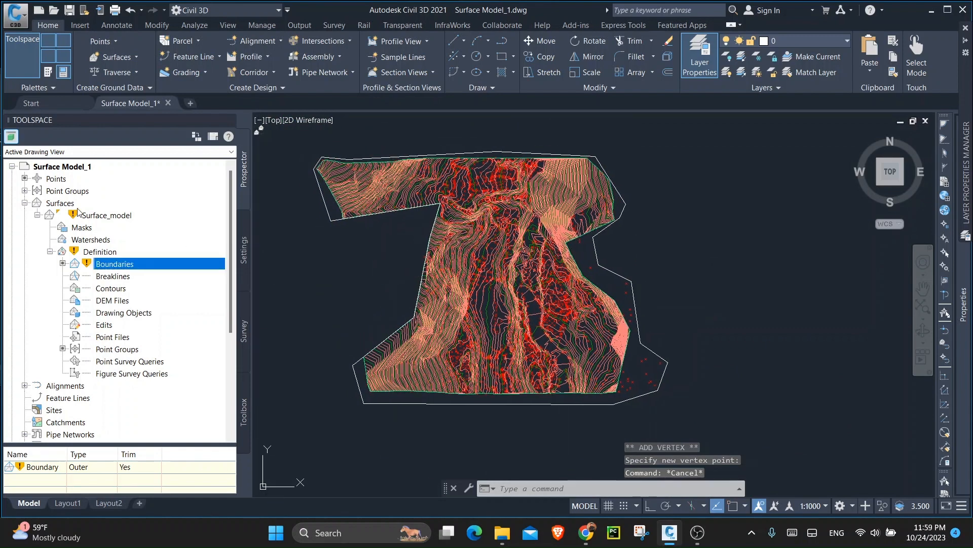
# Step: Rebuild Surface_model to apply the edited boundary polyline
pyautogui.rightClick(117, 218)
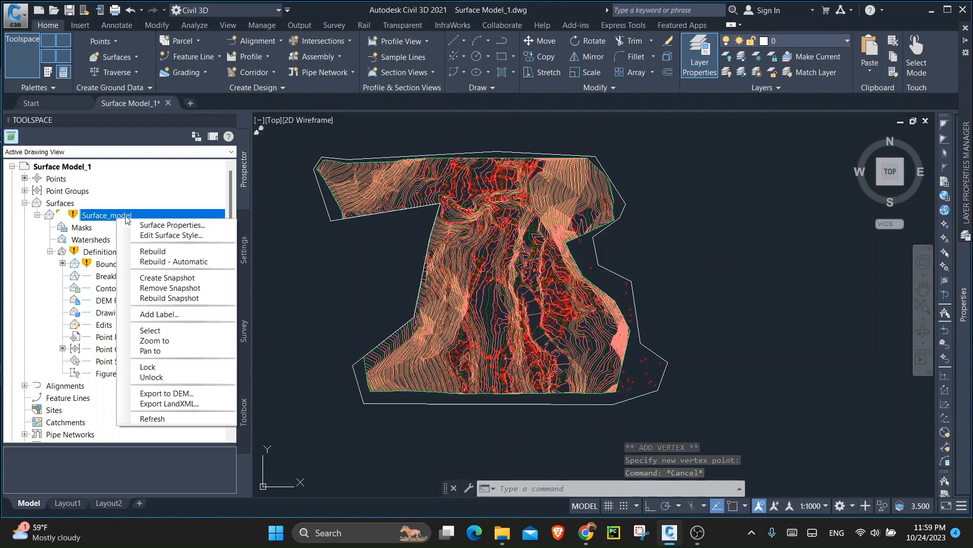
pyautogui.click(171, 250)
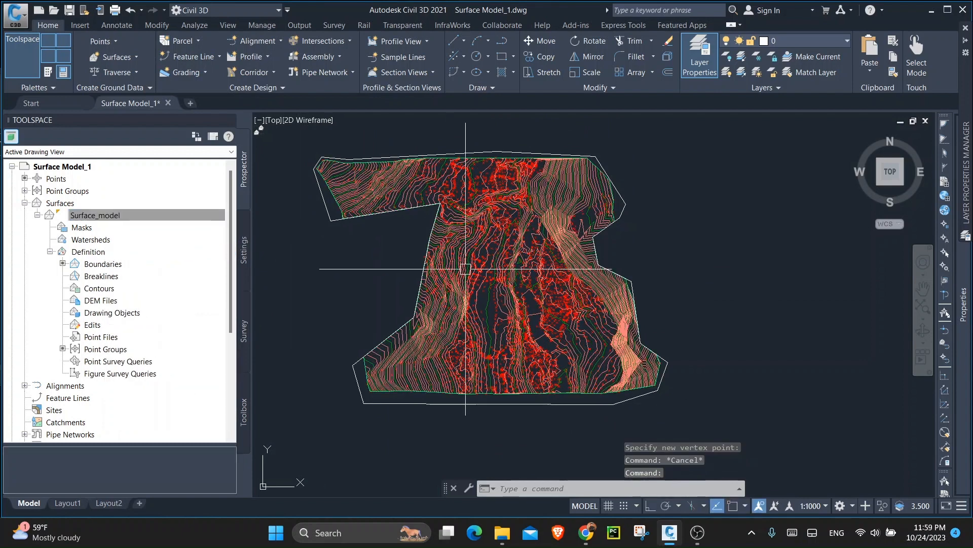
pyautogui.press('Escape')
pyautogui.press('Escape')
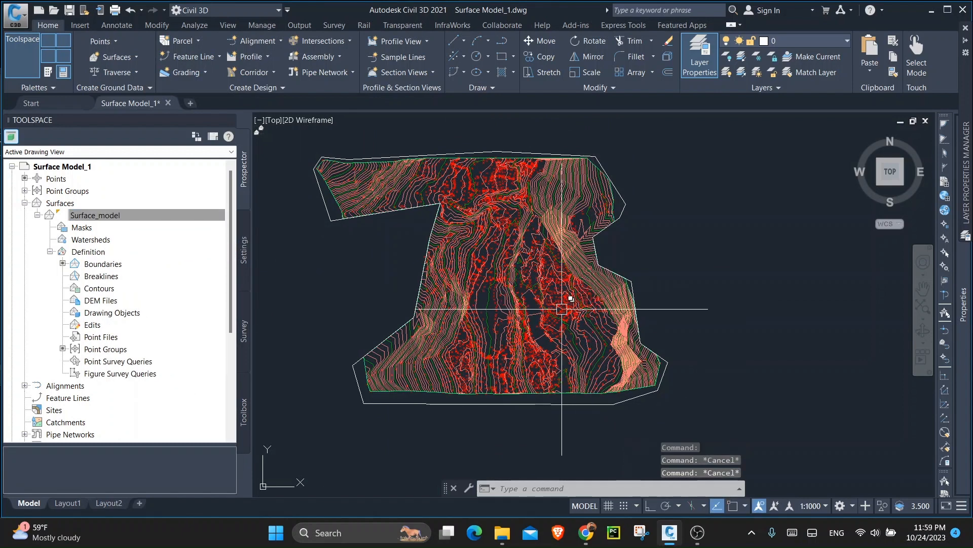
# Step: Look over the rebuilt contours, open the surface in the Object Viewer, and orbit it to see the terrain in 3D
pyautogui.moveTo(536, 235); pyautogui.dragTo(527, 262, button='middle')
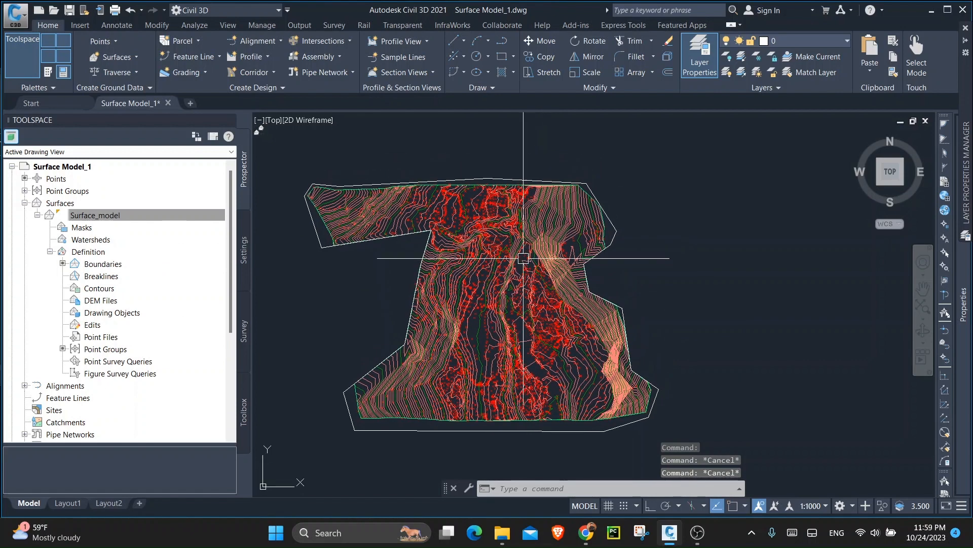
pyautogui.moveTo(486, 332); pyautogui.dragTo(490, 315, button='middle')
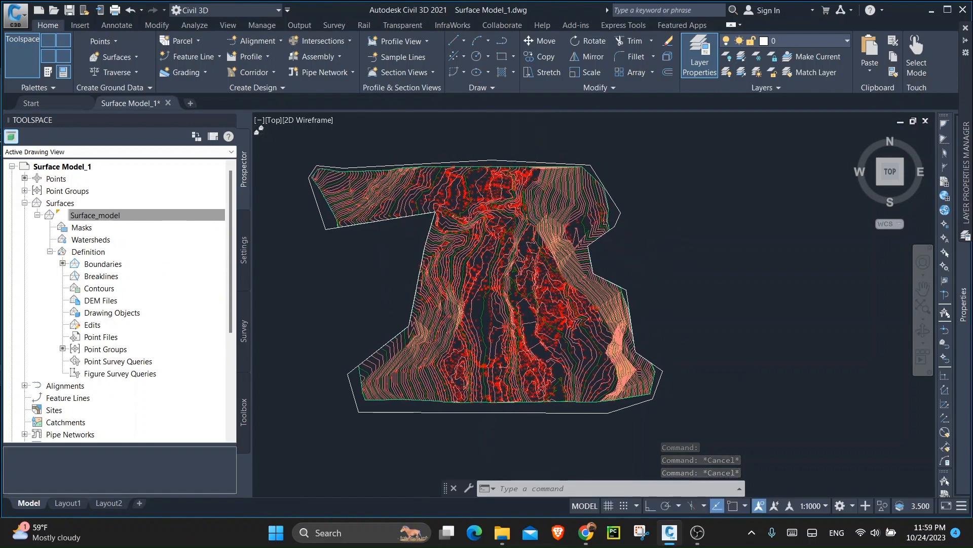
pyautogui.scroll(2, 534, 220)
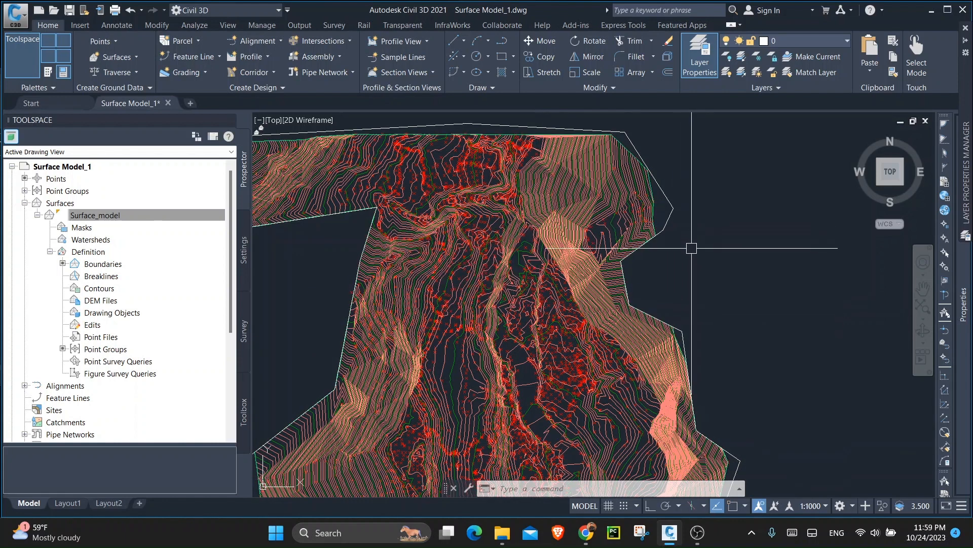
pyautogui.scroll(-5, 690, 268)
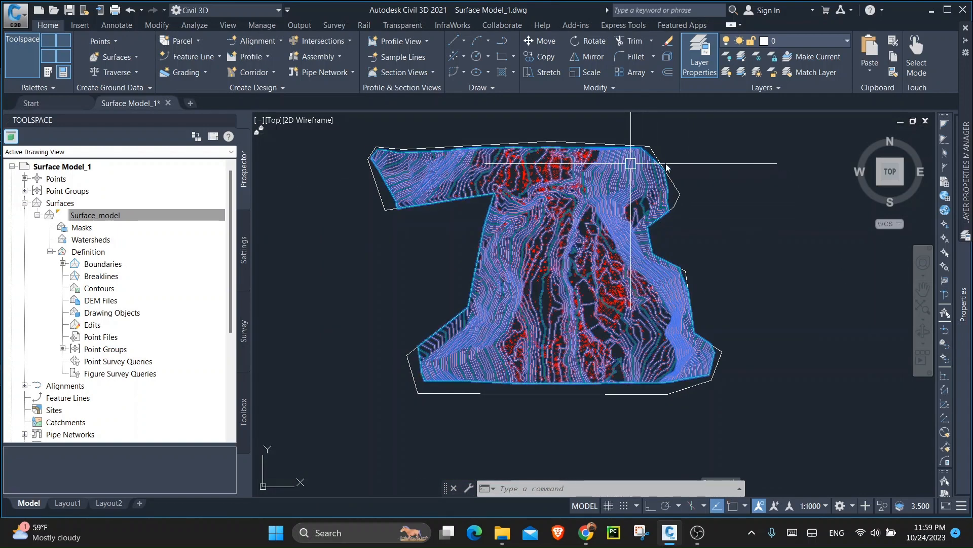
pyautogui.click(607, 174)
pyautogui.rightClick(635, 164)
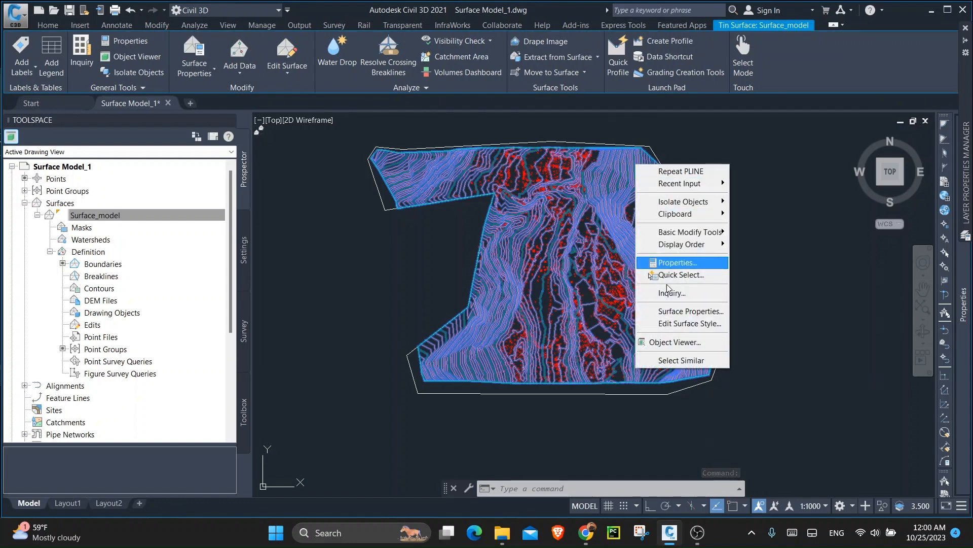
pyautogui.click(676, 343)
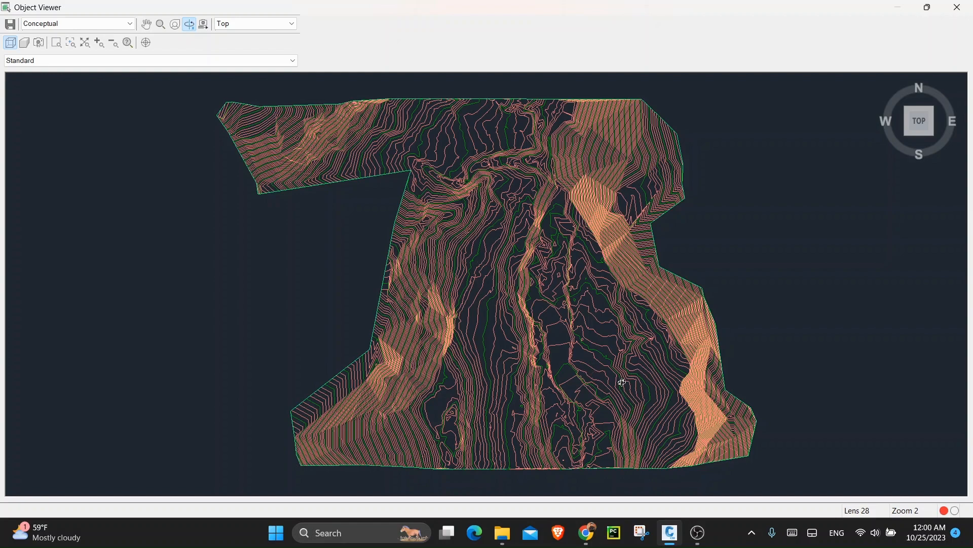
pyautogui.moveTo(576, 397)
pyautogui.mouseDown()
pyautogui.moveTo(664, 307)
pyautogui.moveTo(682, 350)
pyautogui.moveTo(660, 394)
pyautogui.mouseUp()
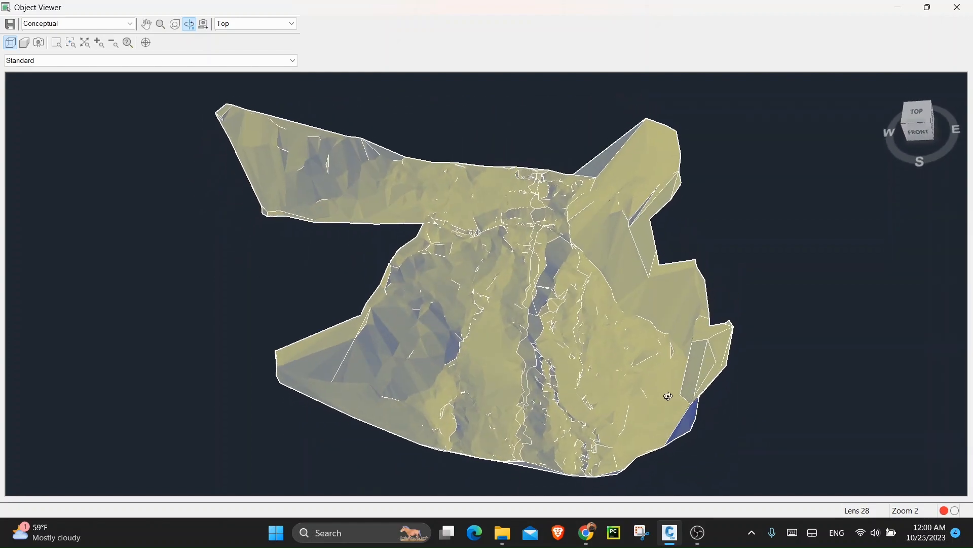
pyautogui.moveTo(523, 398); pyautogui.dragTo(615, 369)
# Step: Display the surface in the Realistic visual style and orbit it to examine the triangulated terrain from several angles
pyautogui.click(101, 24)
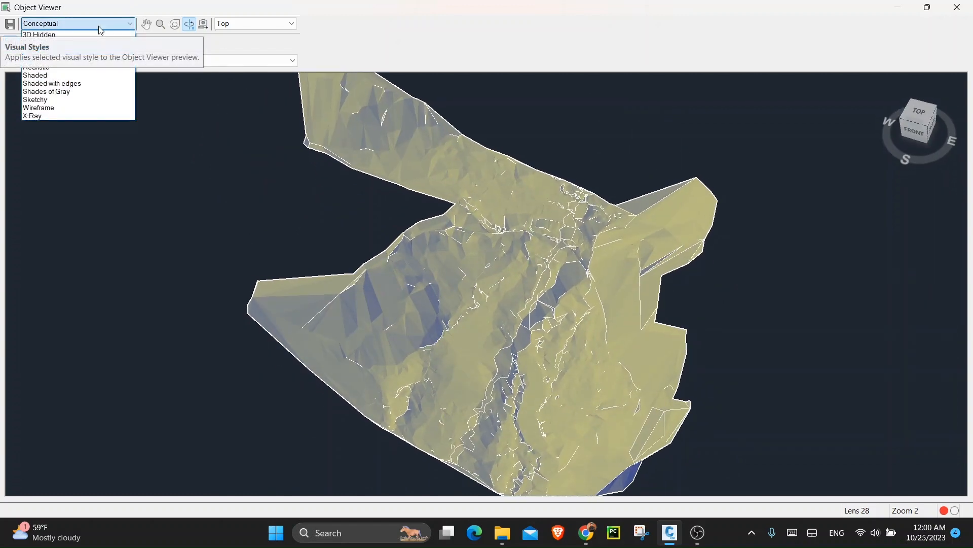
pyautogui.click(101, 25)
pyautogui.click(101, 25)
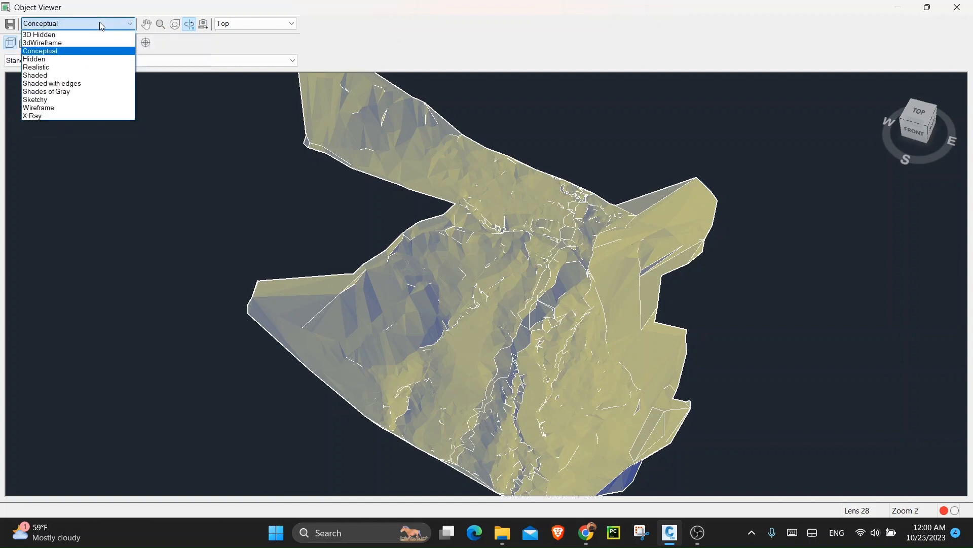
pyautogui.click(65, 67)
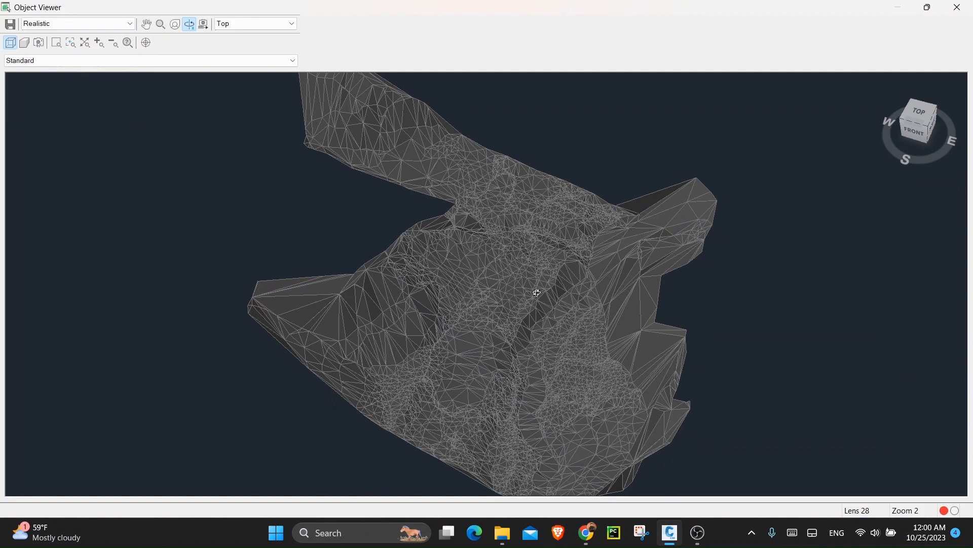
pyautogui.moveTo(536, 293); pyautogui.dragTo(373, 337)
pyautogui.moveTo(585, 306); pyautogui.dragTo(489, 350)
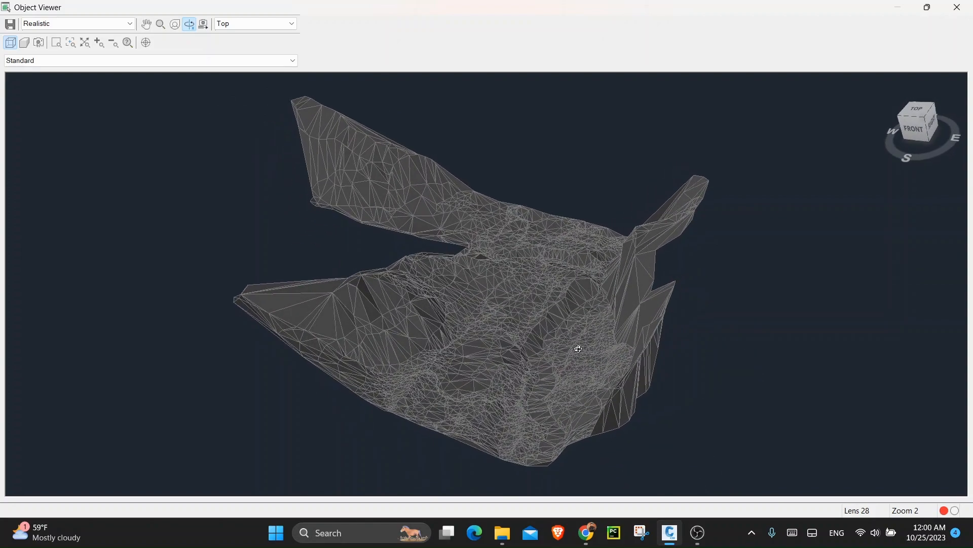
pyautogui.moveTo(578, 349); pyautogui.dragTo(613, 286)
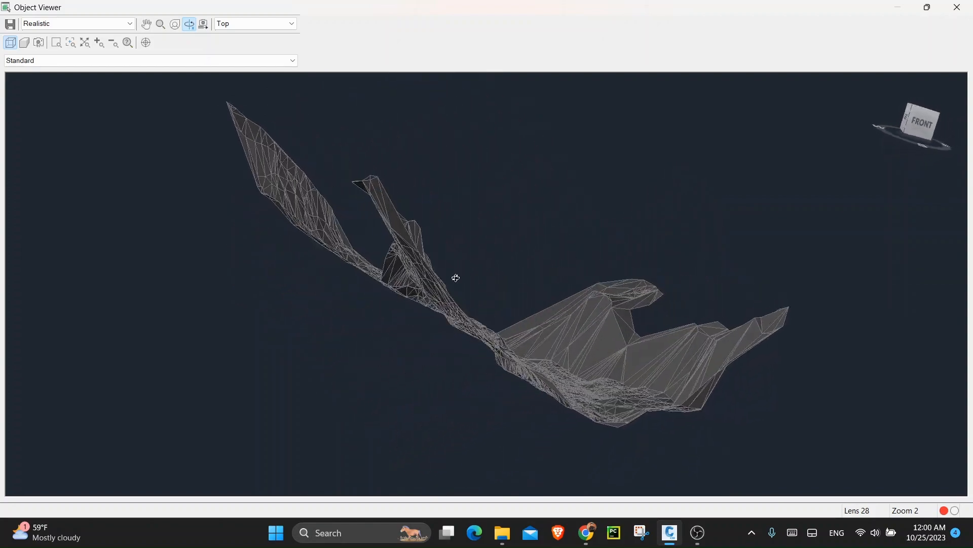
pyautogui.moveTo(456, 278); pyautogui.dragTo(541, 326)
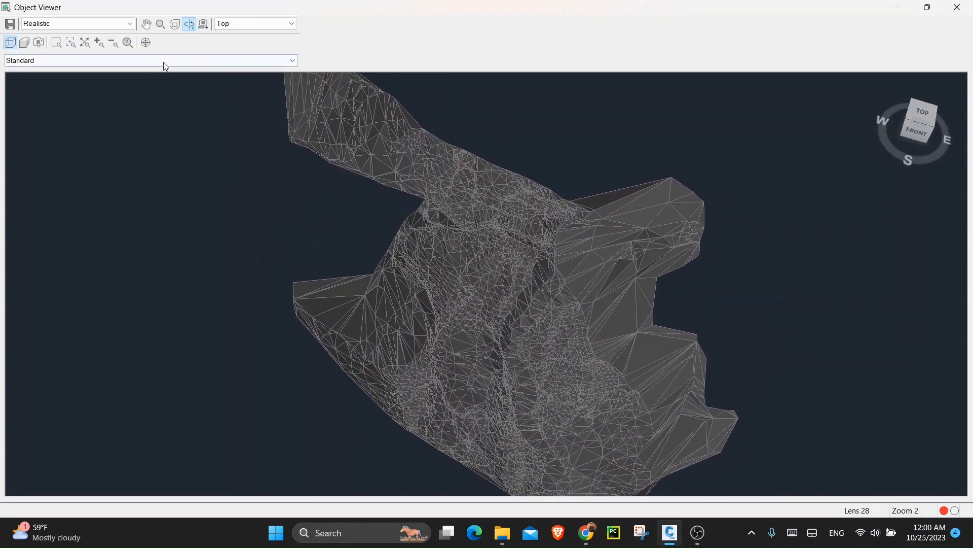
# Step: Return the surface to the Conceptual visual style, orbit it once more, and close the Object Viewer
pyautogui.click(78, 29)
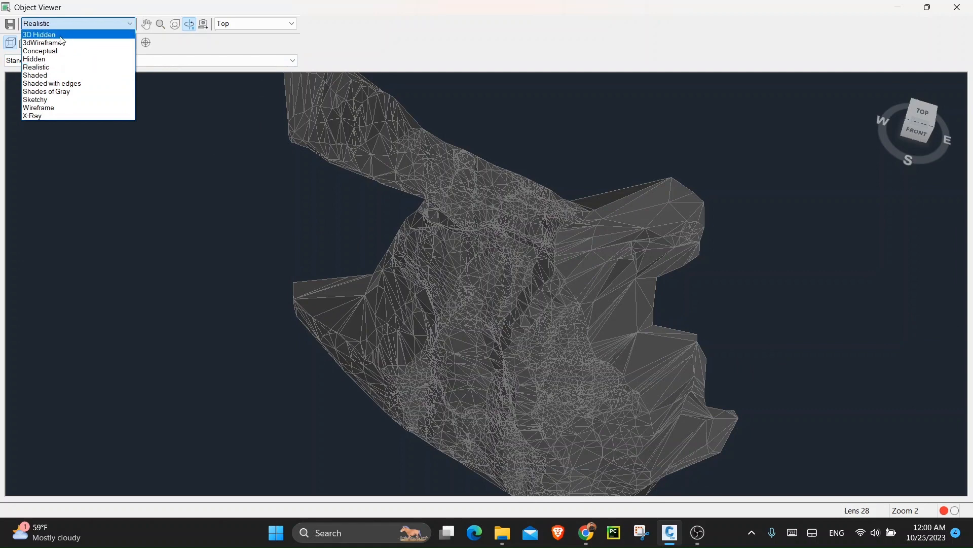
pyautogui.click(41, 53)
pyautogui.moveTo(569, 348)
pyautogui.mouseDown()
pyautogui.moveTo(535, 320)
pyautogui.moveTo(583, 305)
pyautogui.mouseUp()
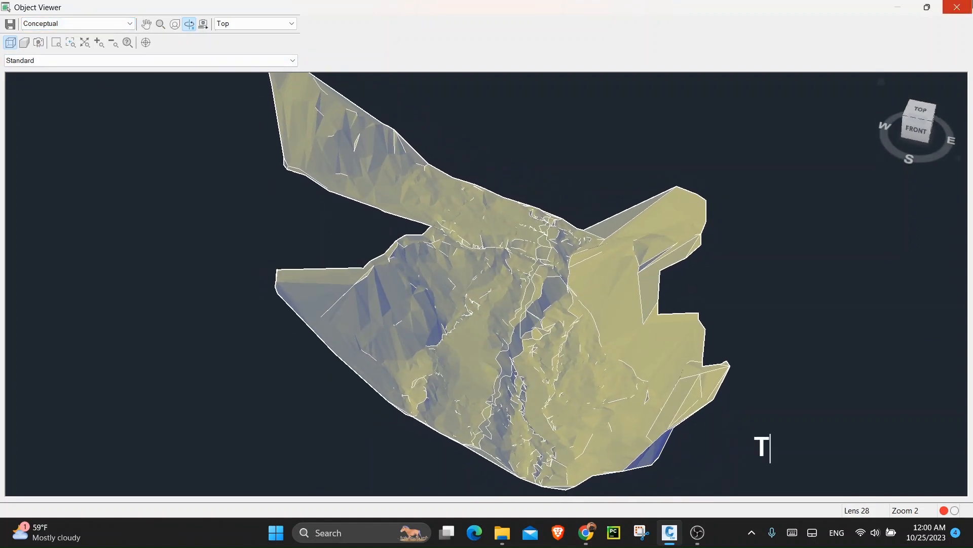
pyautogui.click(957, 7)
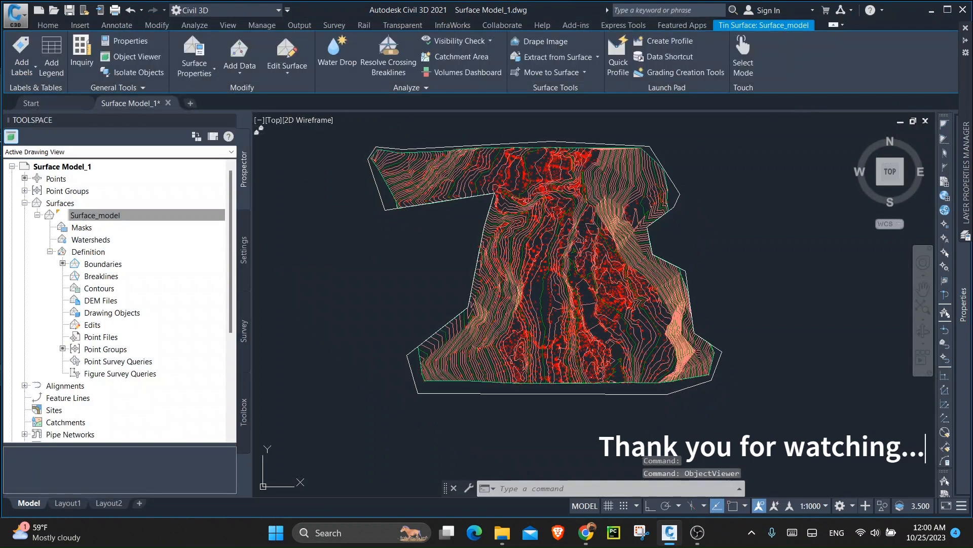